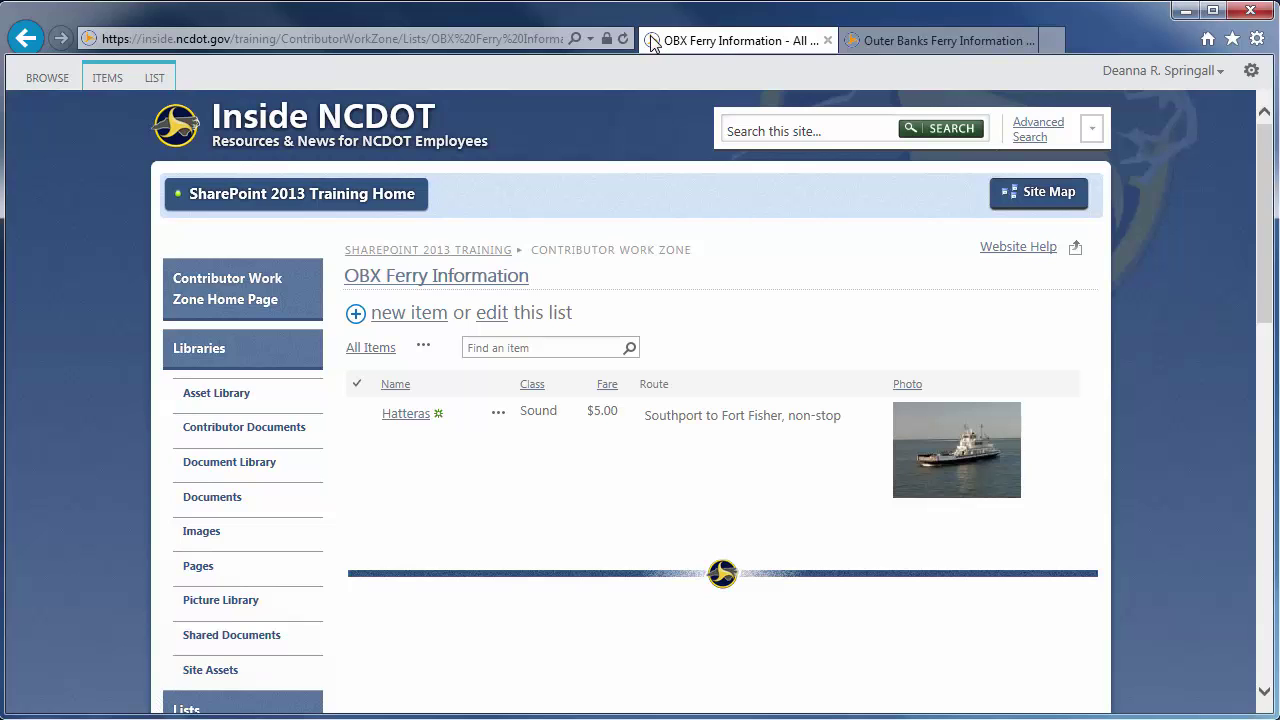
Step: View the List of Contacts, then return to the OBX Ferry Information list
{"action": "left_click_drag", "start_coordinate": [1258, 160], "coordinate": [1251, 323]}
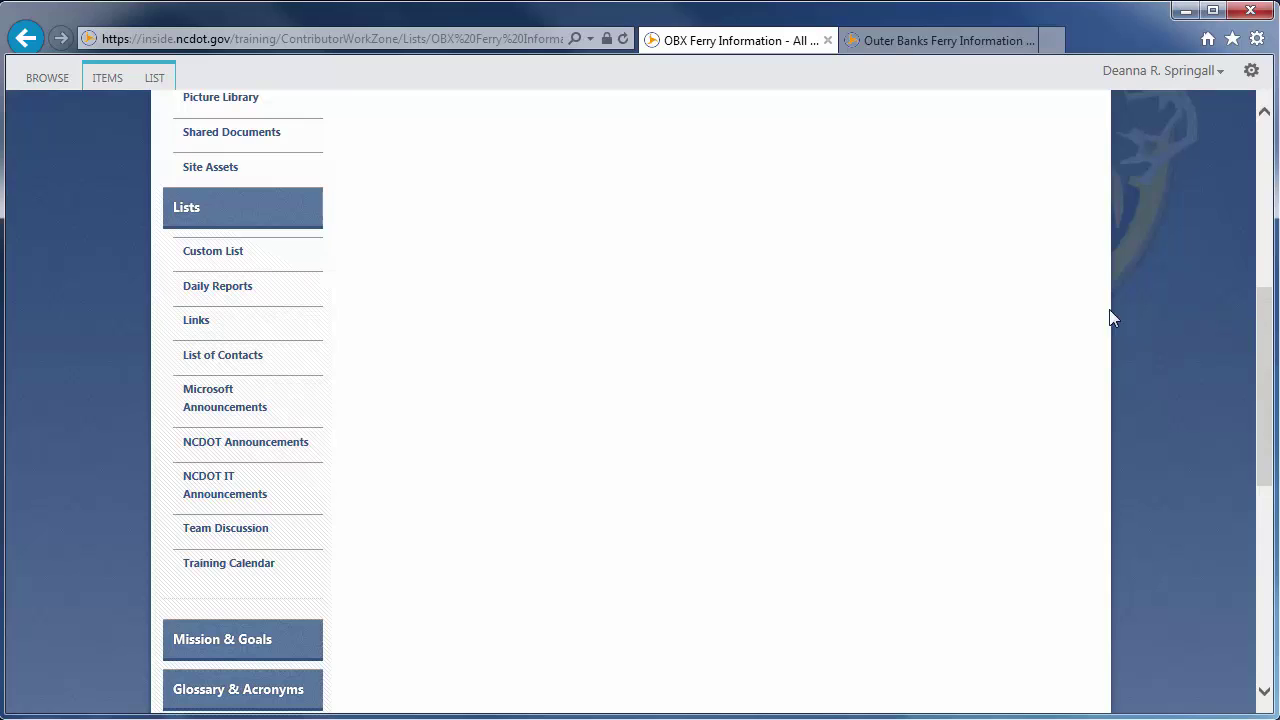
{"action": "left_click", "coordinate": [229, 358]}
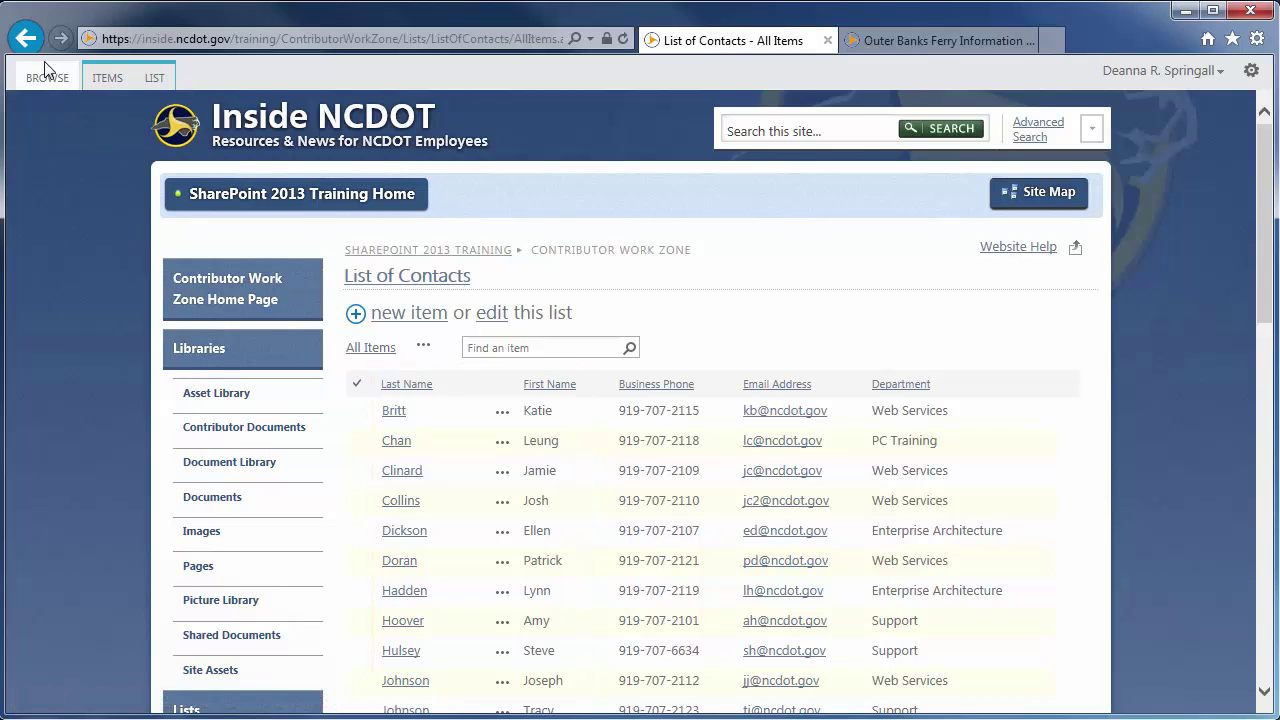
{"action": "left_click", "coordinate": [25, 38]}
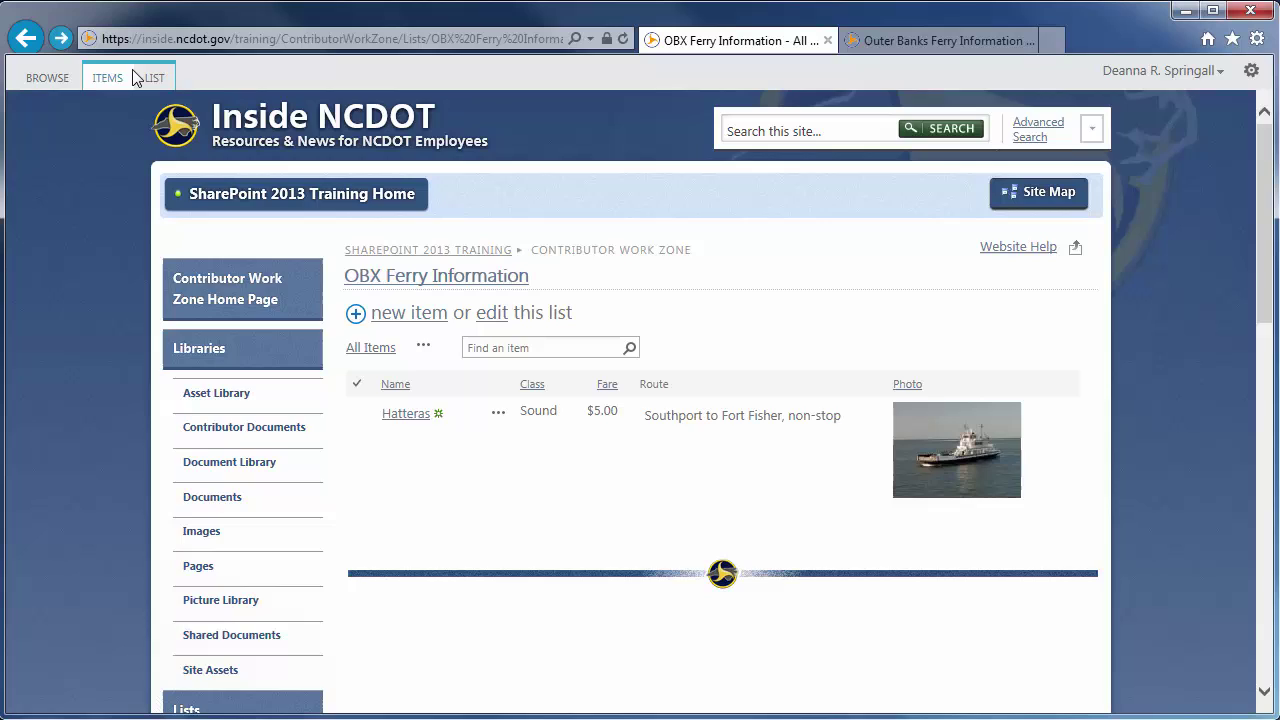
Step: Start a new column named Pilot in the OBX Ferry Information list, using the Lookup information type
{"action": "left_click", "coordinate": [160, 78]}
{"action": "left_click", "coordinate": [203, 128]}
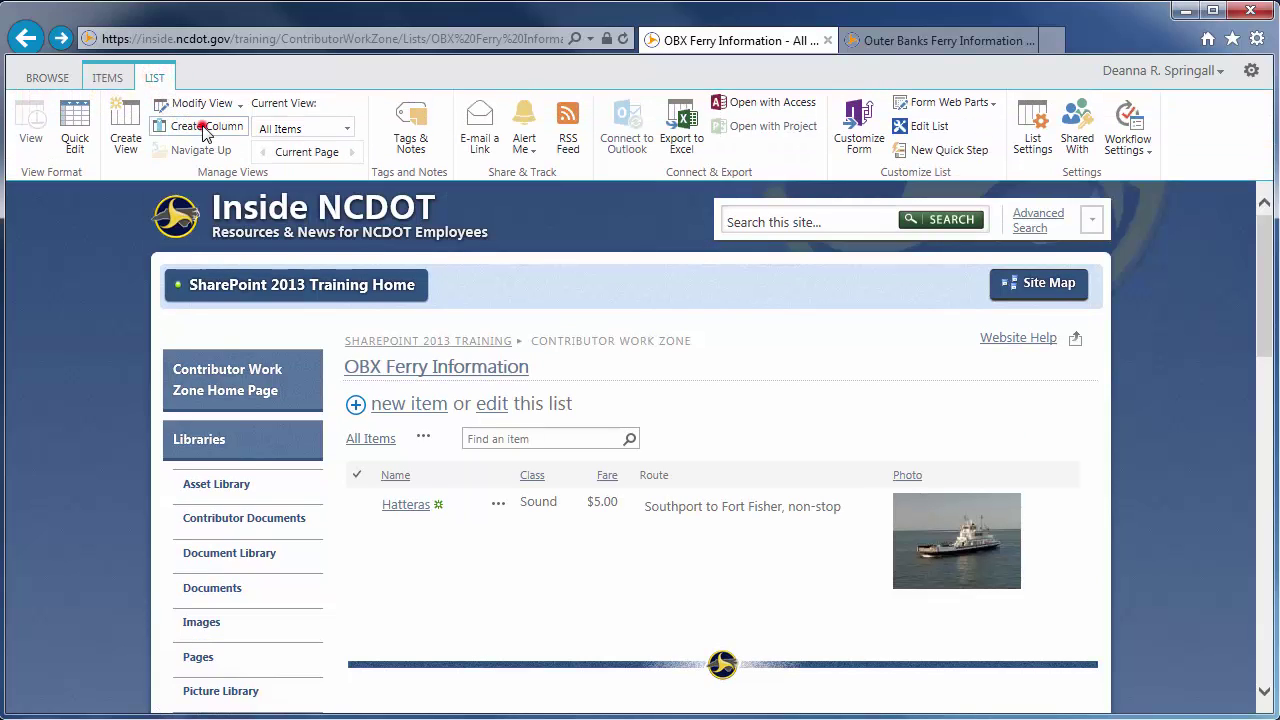
{"action": "type", "text": "Pi"}
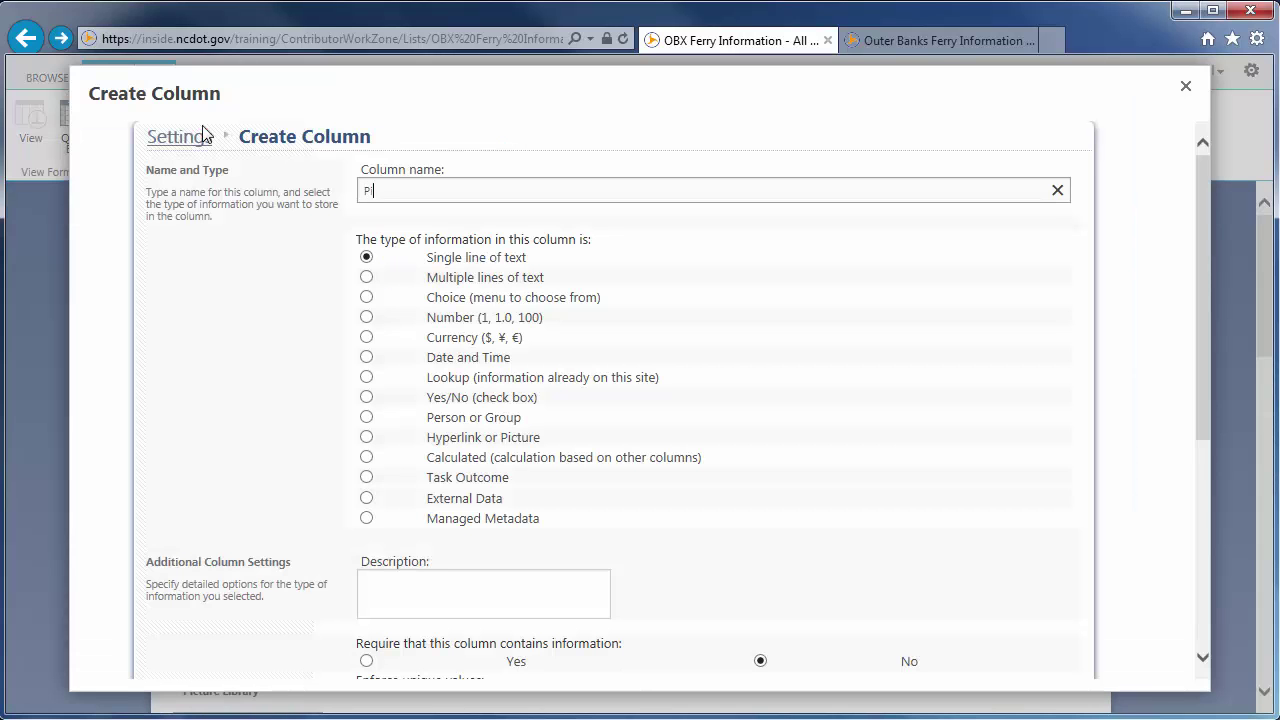
{"action": "type", "text": "lot"}
{"action": "left_click", "coordinate": [367, 378]}
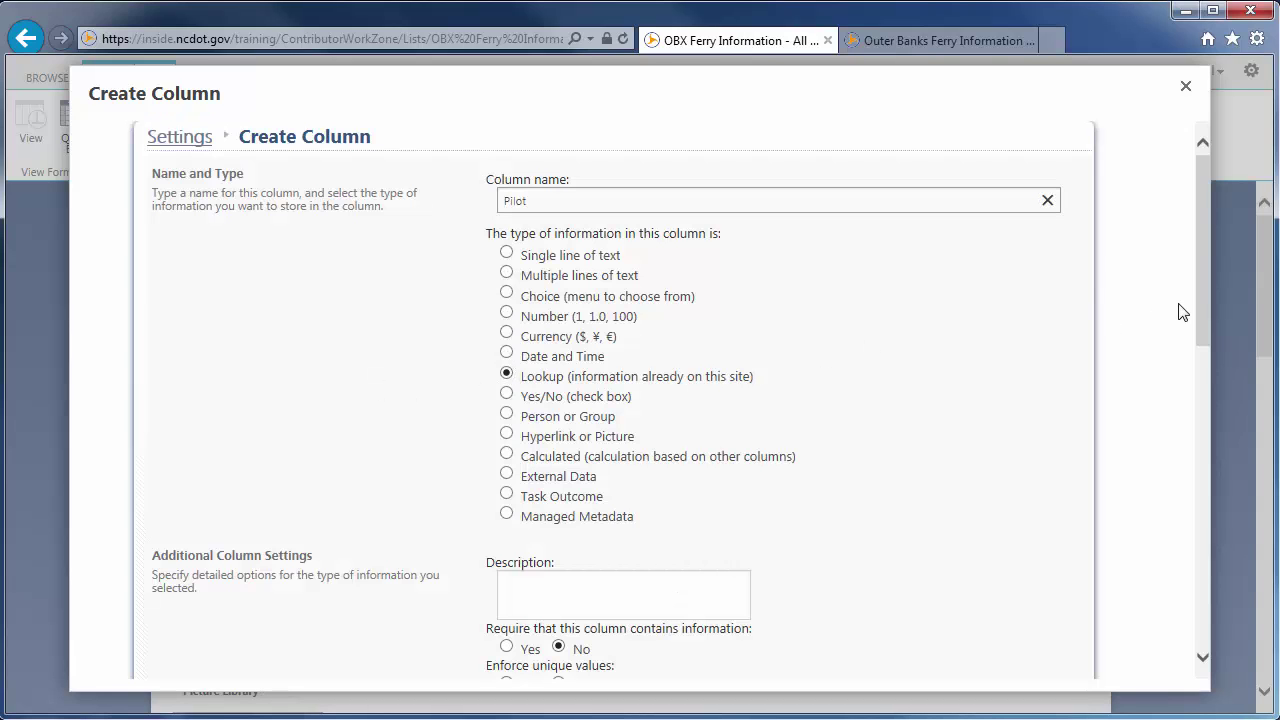
Step: Give the Pilot column the description "Select primary pilot's last name; first name is added automatically"
{"action": "left_click_drag", "start_coordinate": [1201, 293], "coordinate": [1193, 448]}
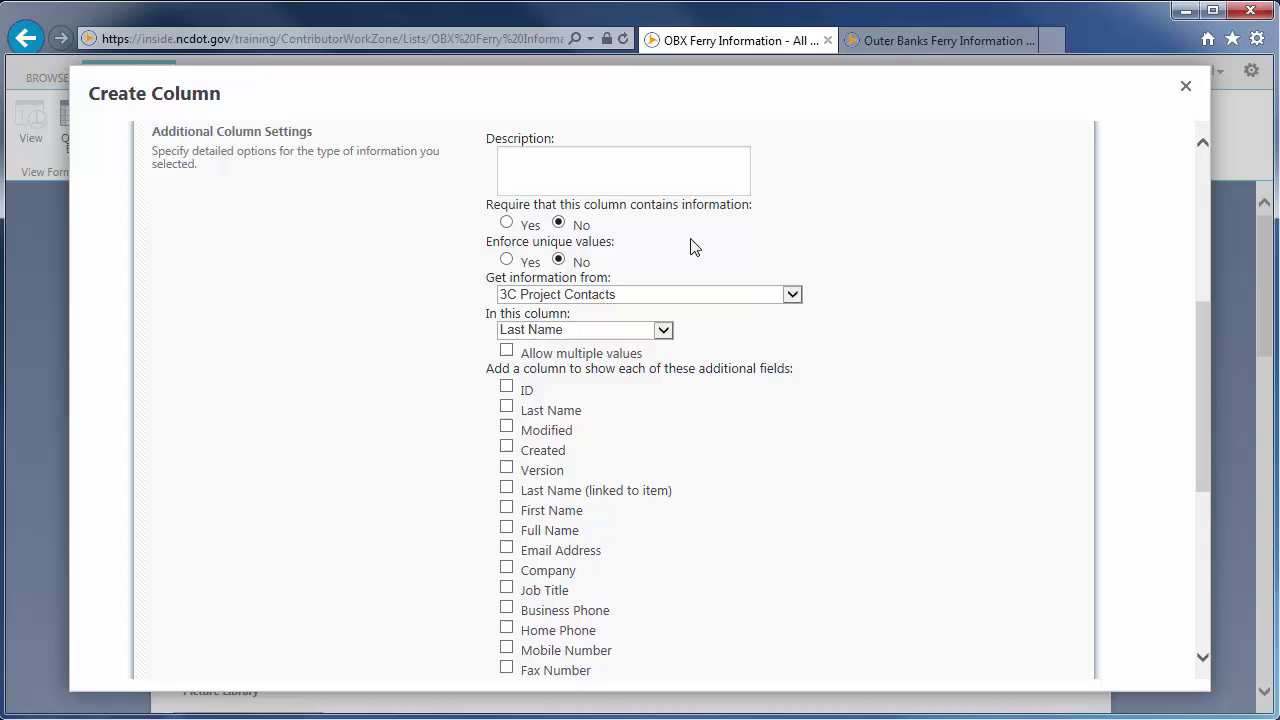
{"action": "left_click", "coordinate": [515, 162]}
{"action": "type", "text": "Select primary pilot's last name; first name is added automatically"}
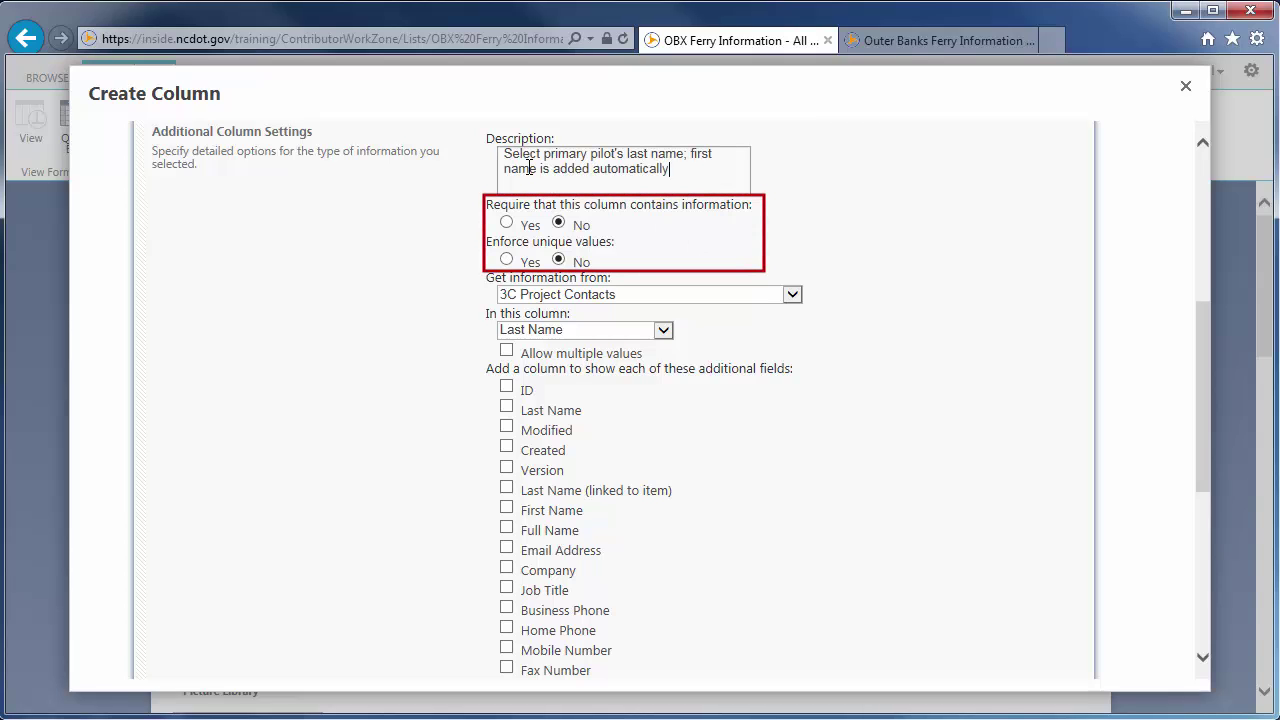
Step: Have the lookup get the Last Name column from List of Contacts and also show the First Name field
{"action": "left_click", "coordinate": [791, 294]}
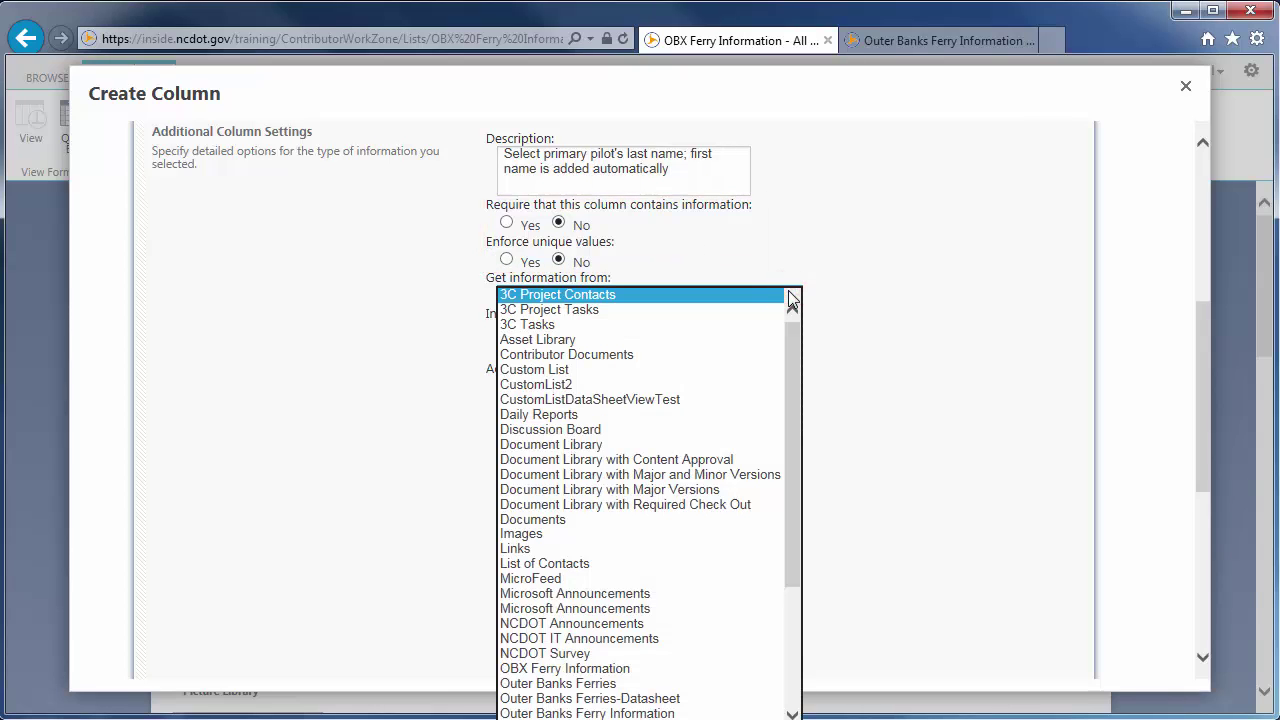
{"action": "left_click", "coordinate": [578, 566]}
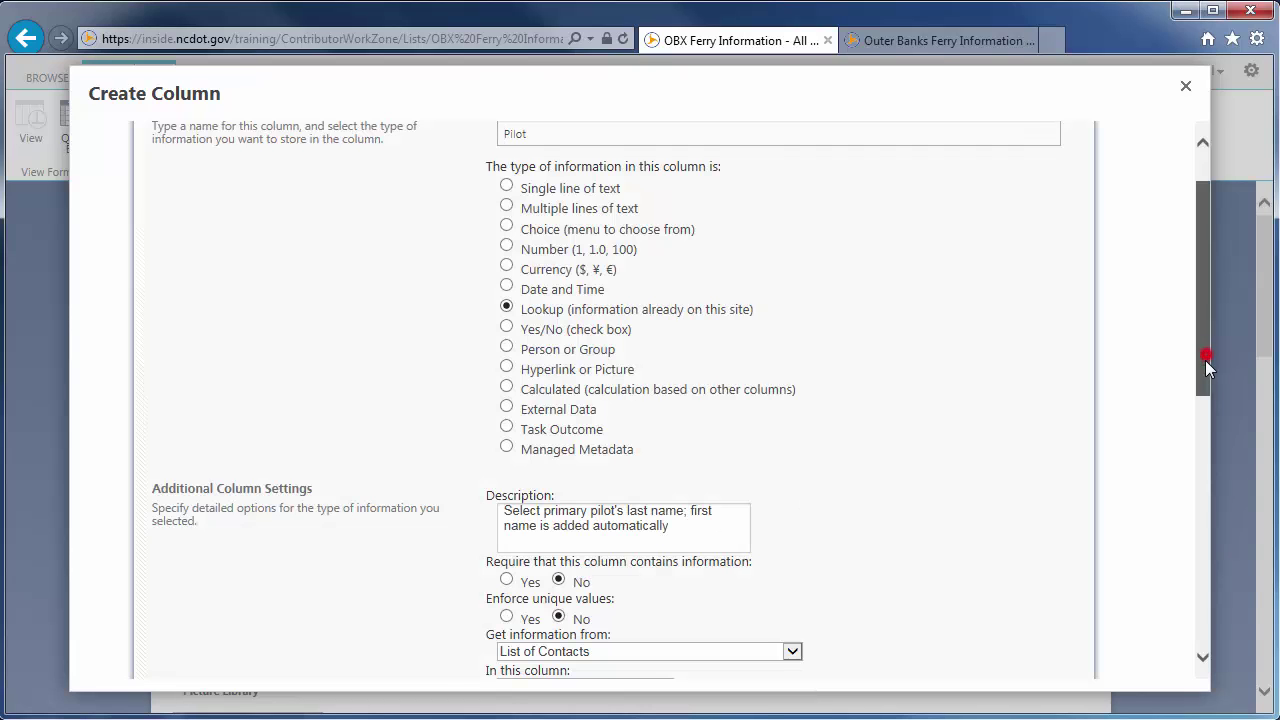
{"action": "left_click_drag", "start_coordinate": [1205, 360], "coordinate": [1183, 498]}
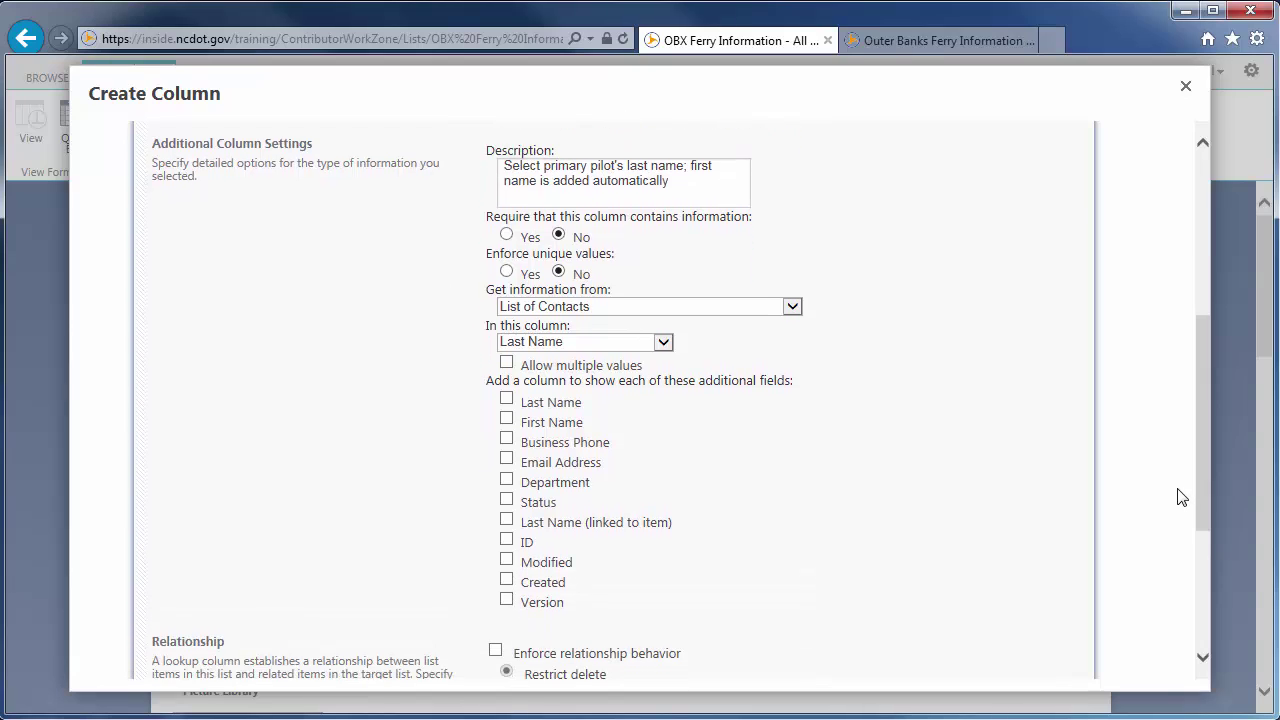
{"action": "left_click", "coordinate": [667, 345]}
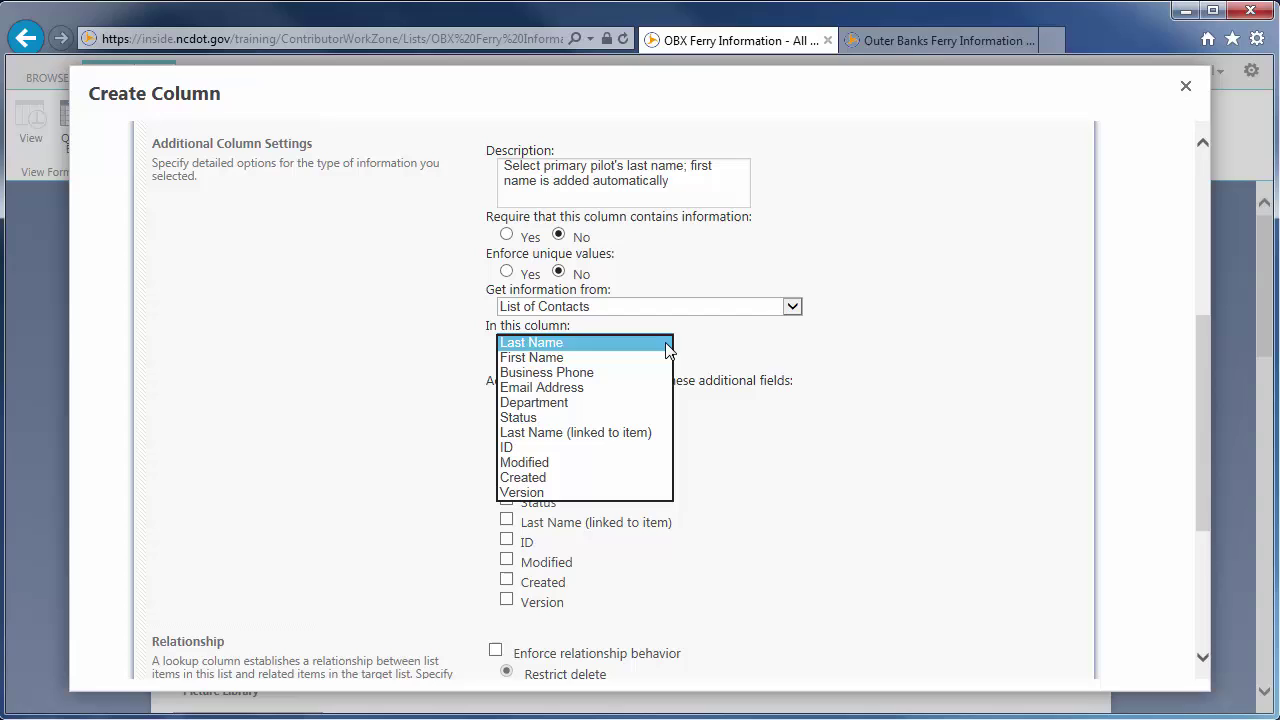
{"action": "left_click", "coordinate": [608, 342]}
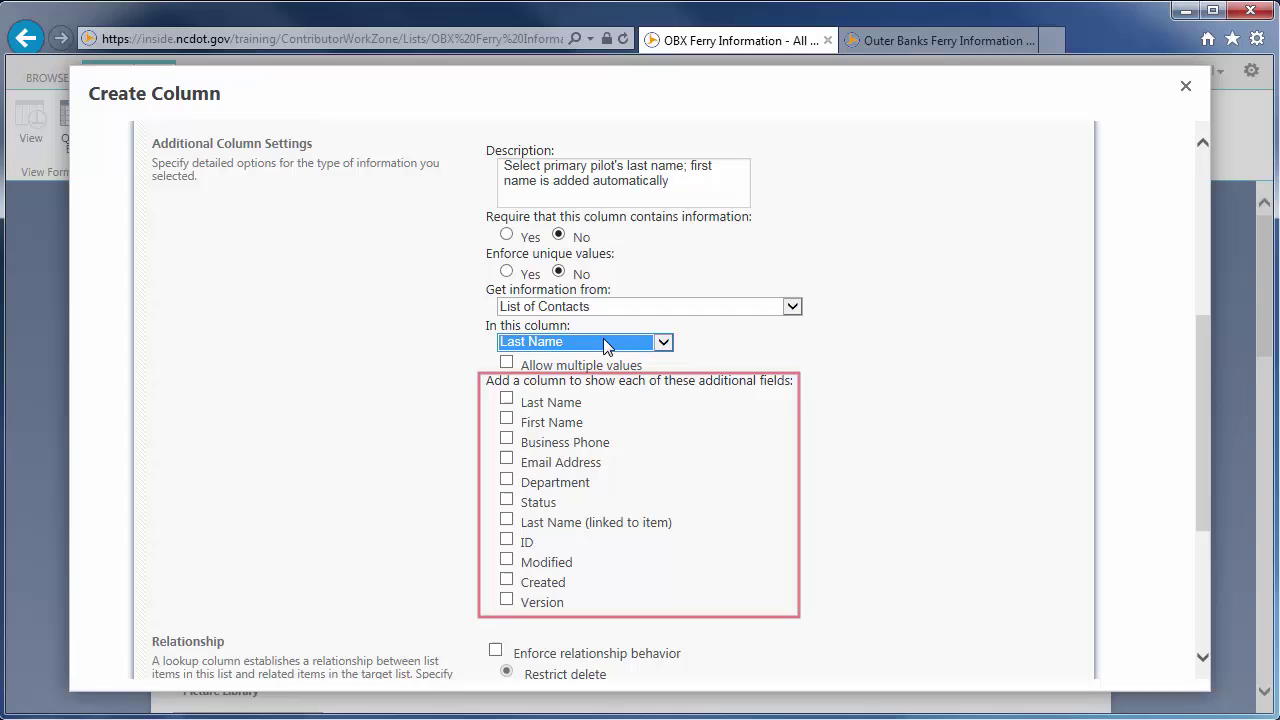
{"action": "left_click", "coordinate": [507, 420]}
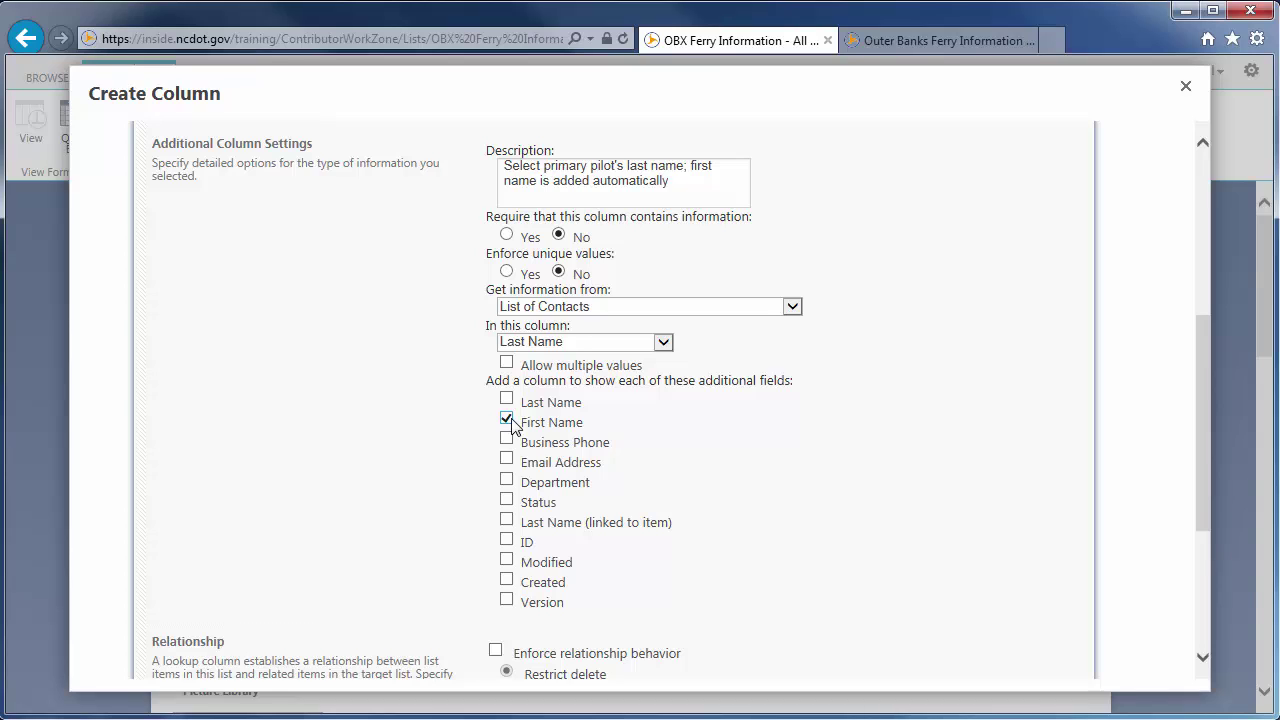
Step: Enforce relationship behavior with Cascade delete and create the Pilot column, agreeing to index it
{"action": "left_click_drag", "start_coordinate": [1203, 387], "coordinate": [1203, 476]}
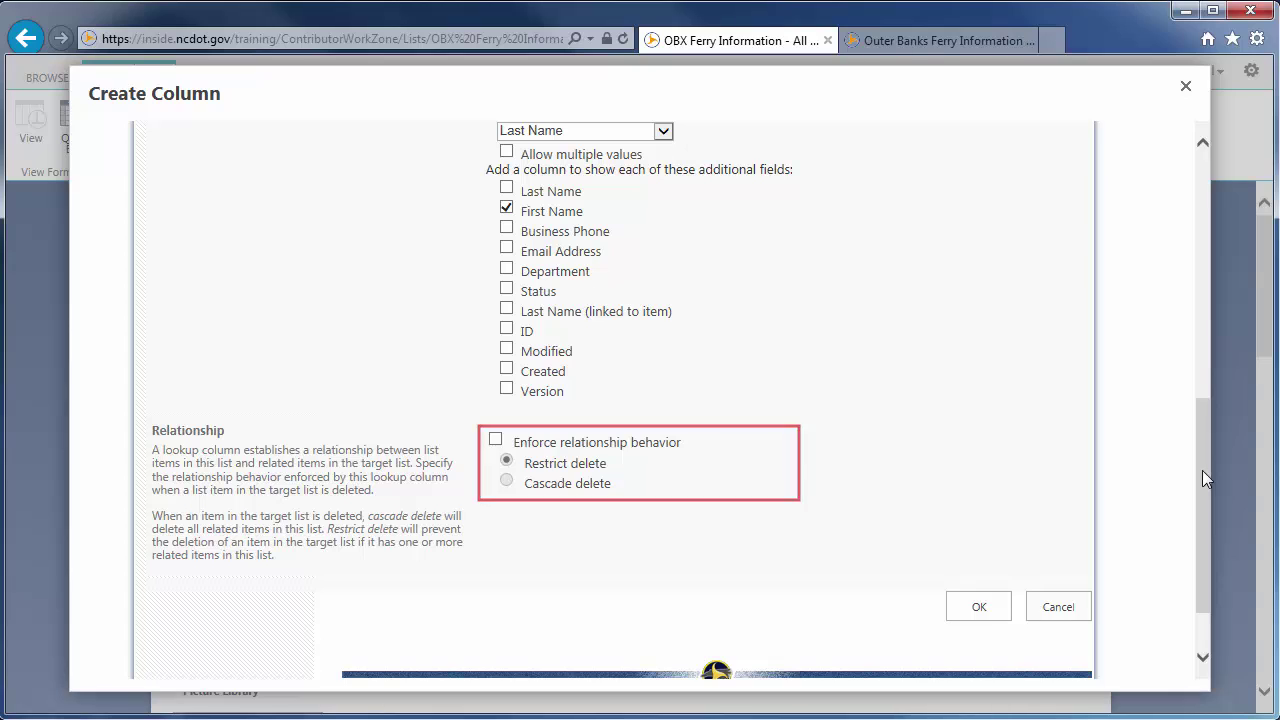
{"action": "left_click", "coordinate": [493, 441]}
{"action": "left_click", "coordinate": [507, 481]}
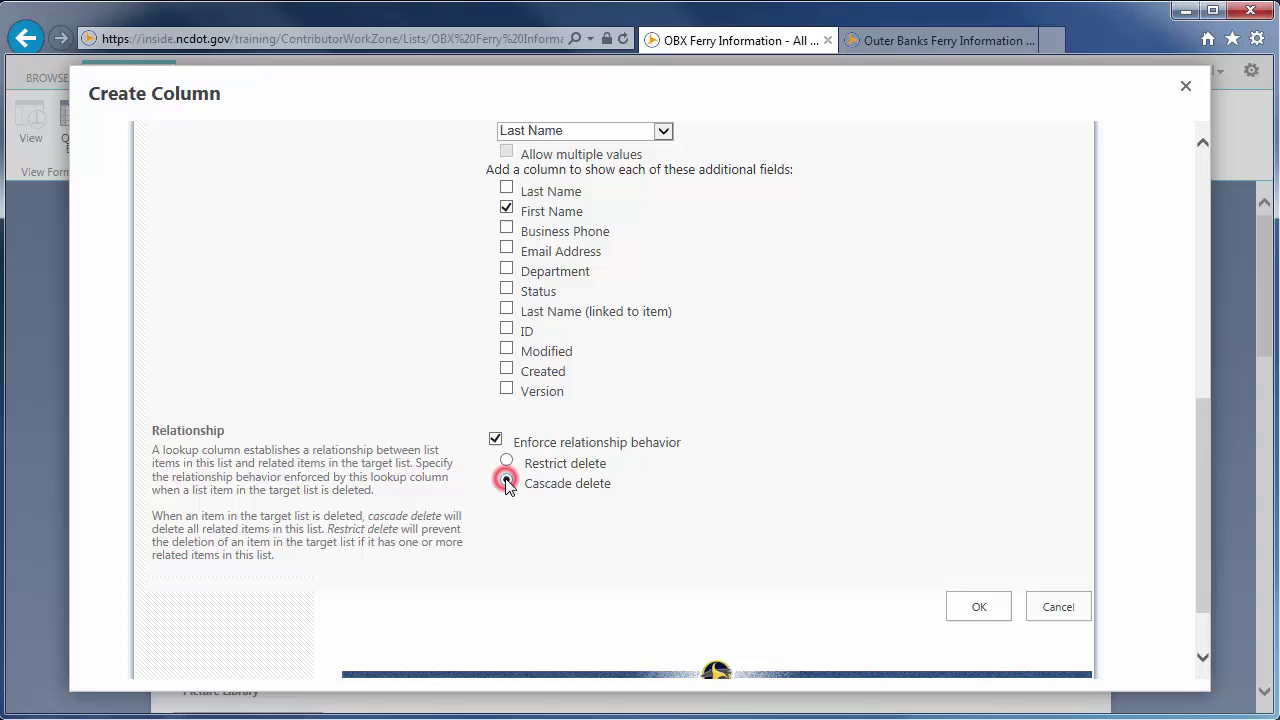
{"action": "left_click", "coordinate": [978, 608]}
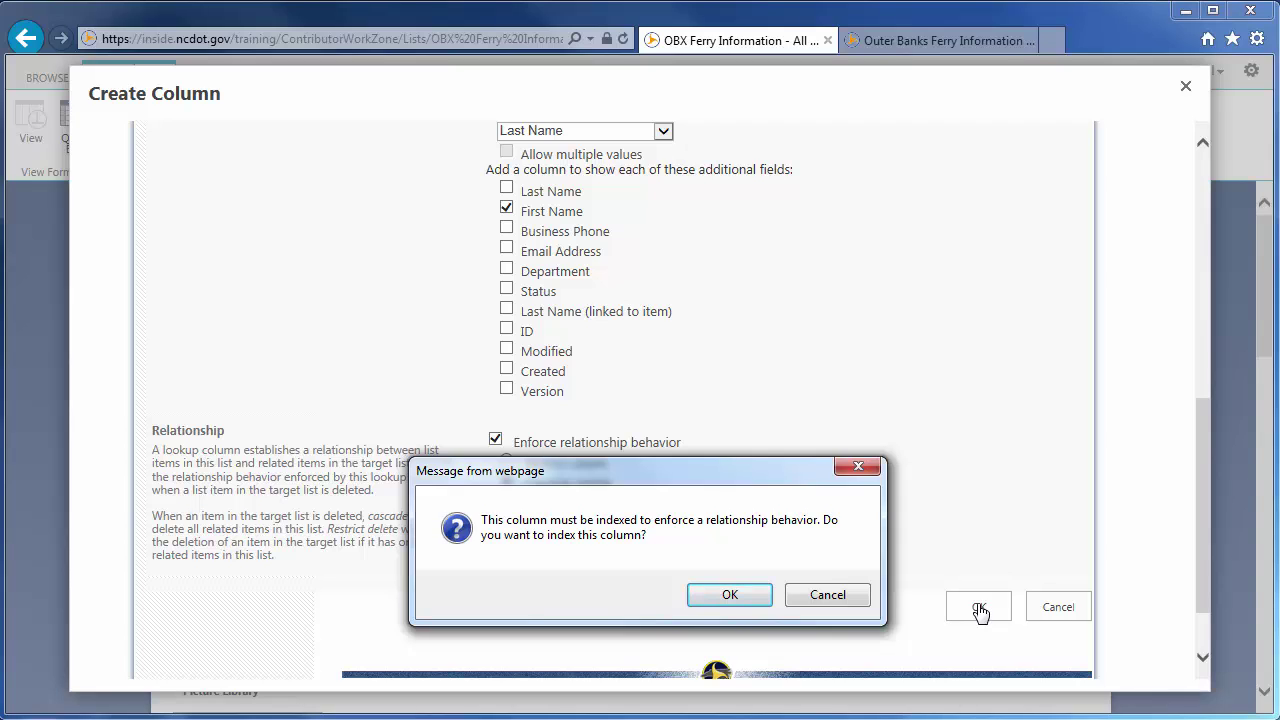
{"action": "left_click", "coordinate": [741, 595]}
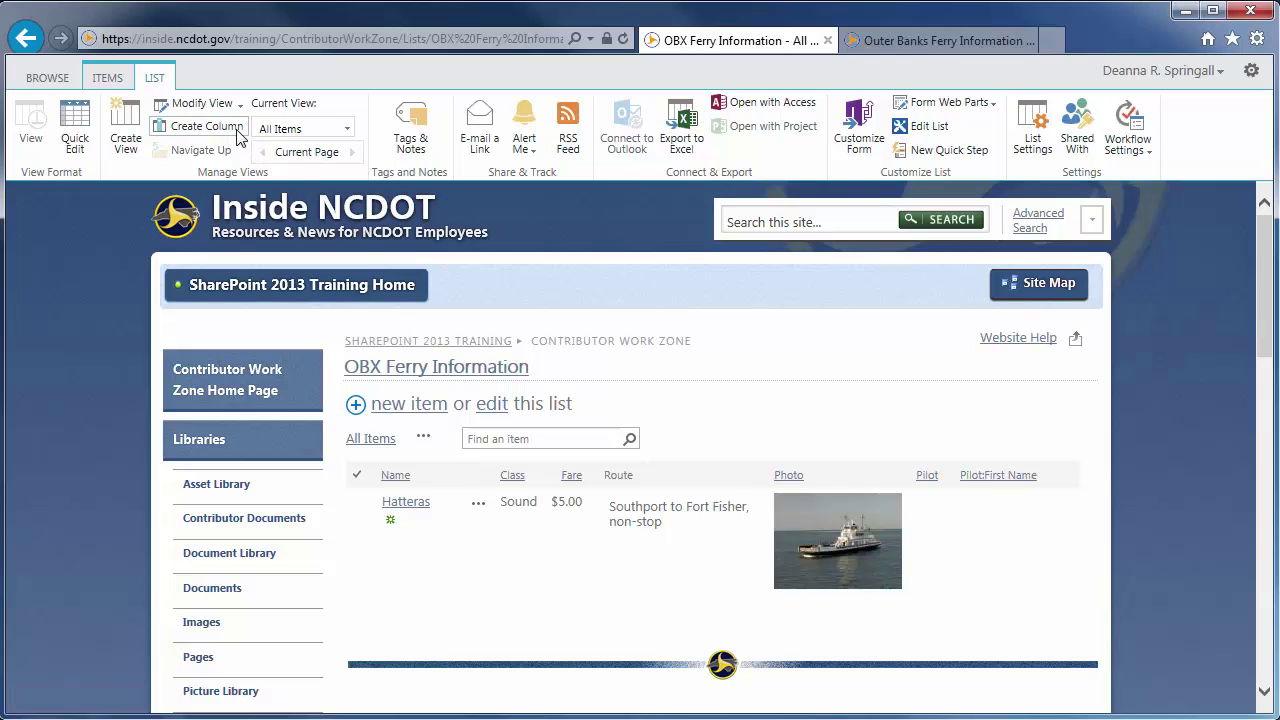
Step: Create a Yes/No column named Emergency Availability with the description "Check if primary pilot is available for emergency work"
{"action": "left_click", "coordinate": [236, 128]}
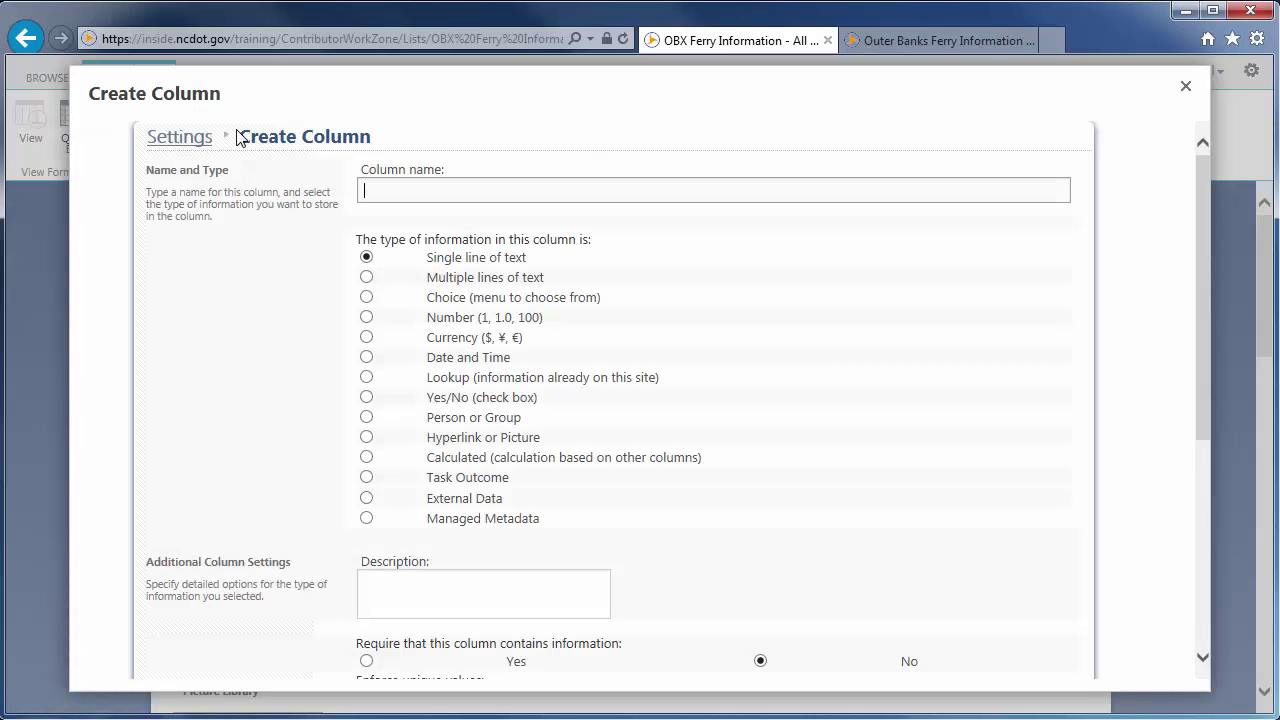
{"action": "type", "text": "Emergency Availability"}
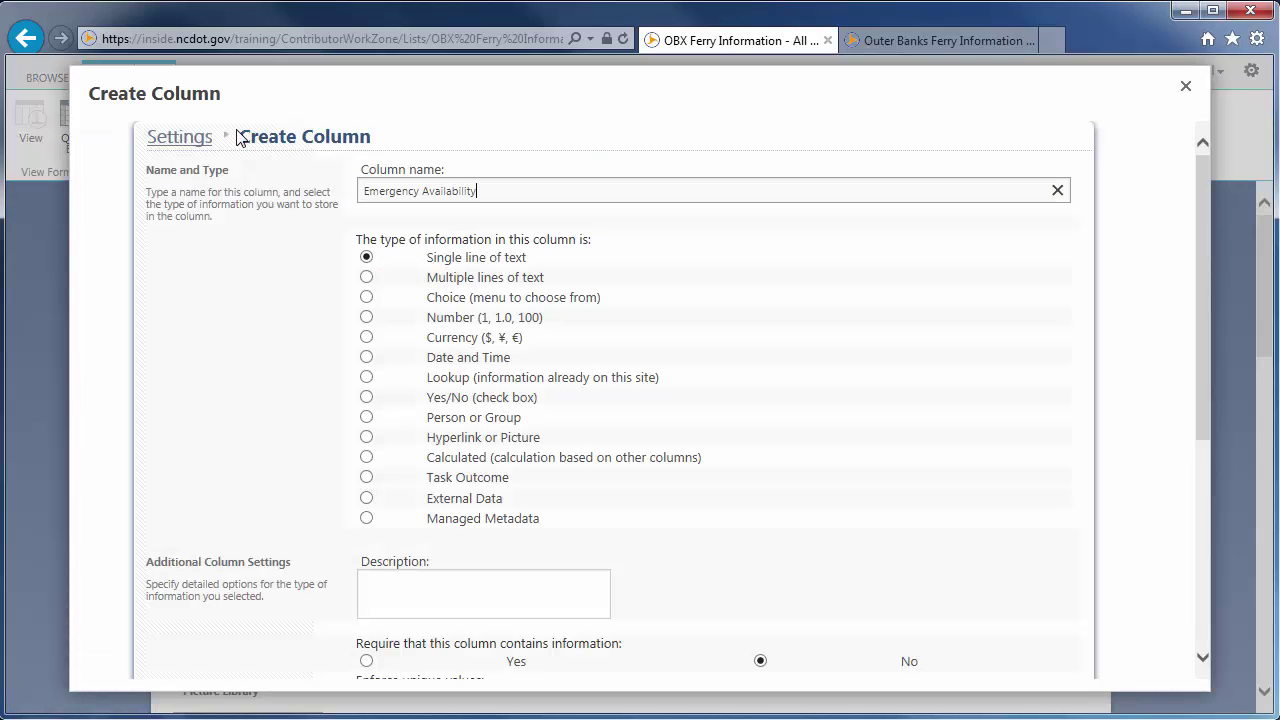
{"action": "left_click", "coordinate": [366, 397]}
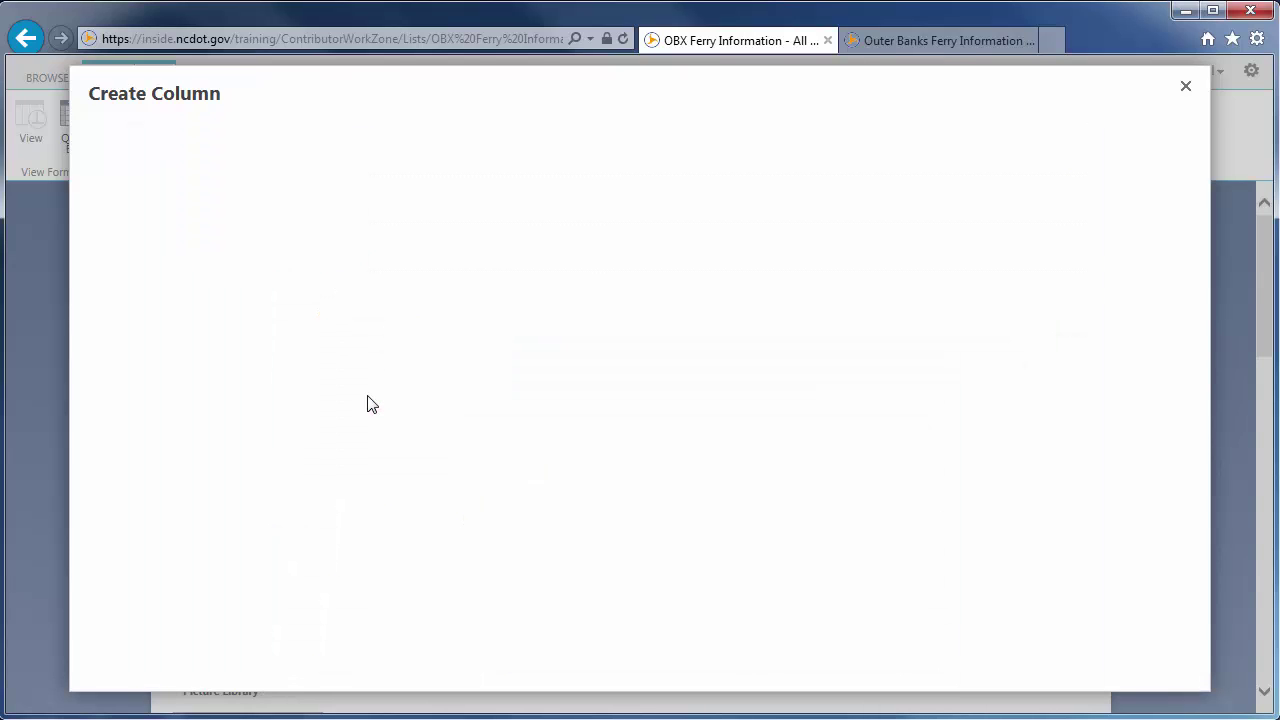
{"action": "left_click_drag", "start_coordinate": [1196, 456], "coordinate": [1200, 512]}
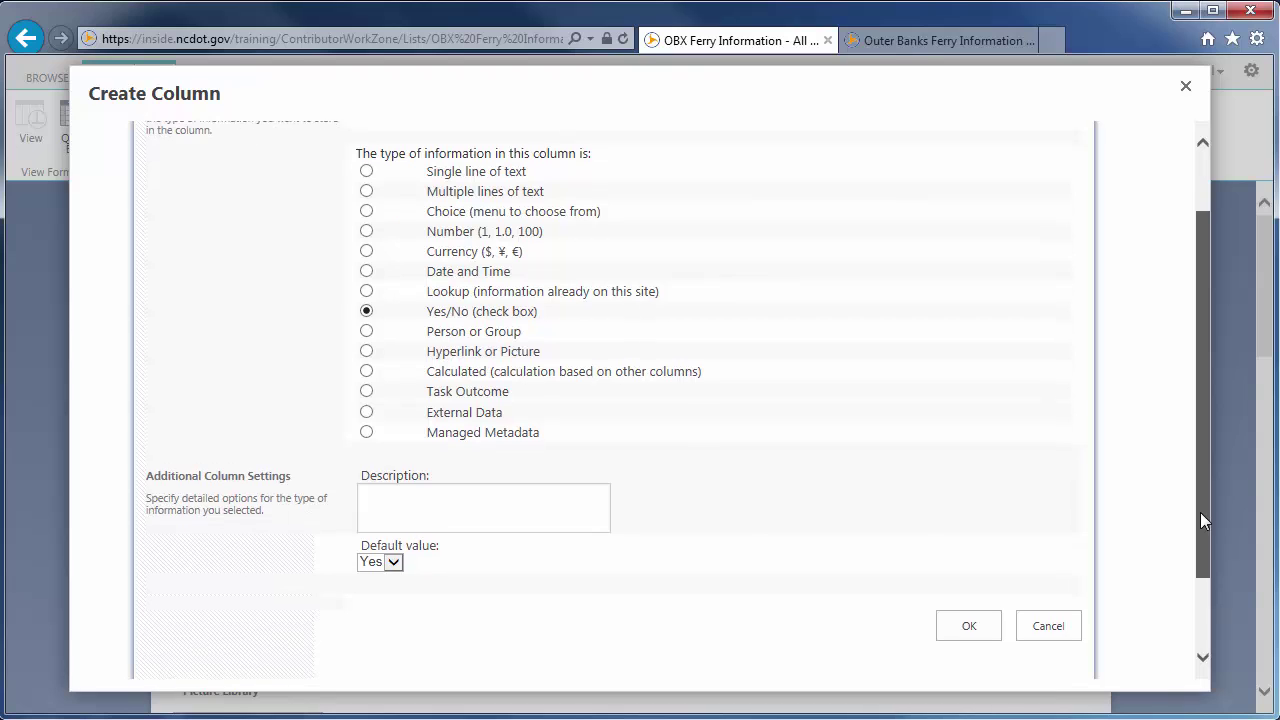
{"action": "left_click", "coordinate": [476, 502]}
{"action": "type", "text": "Check if primary pilot is available for emergency work"}
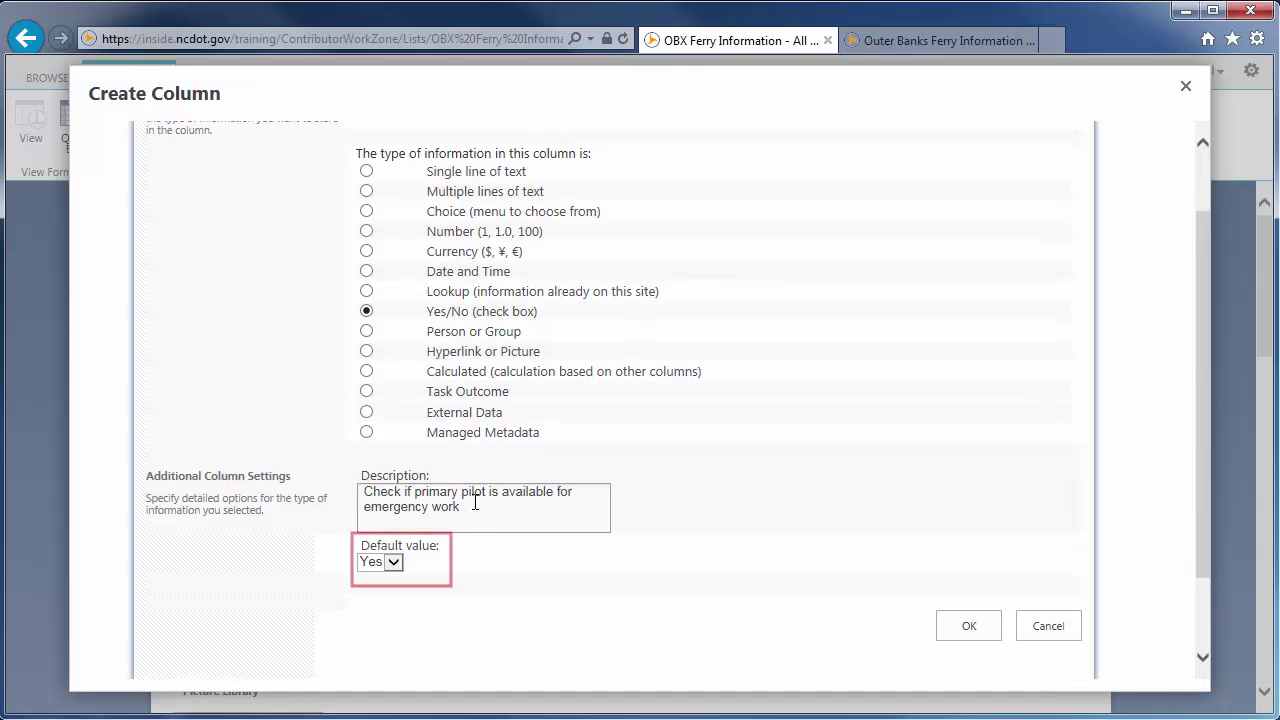
{"action": "left_click", "coordinate": [972, 630]}
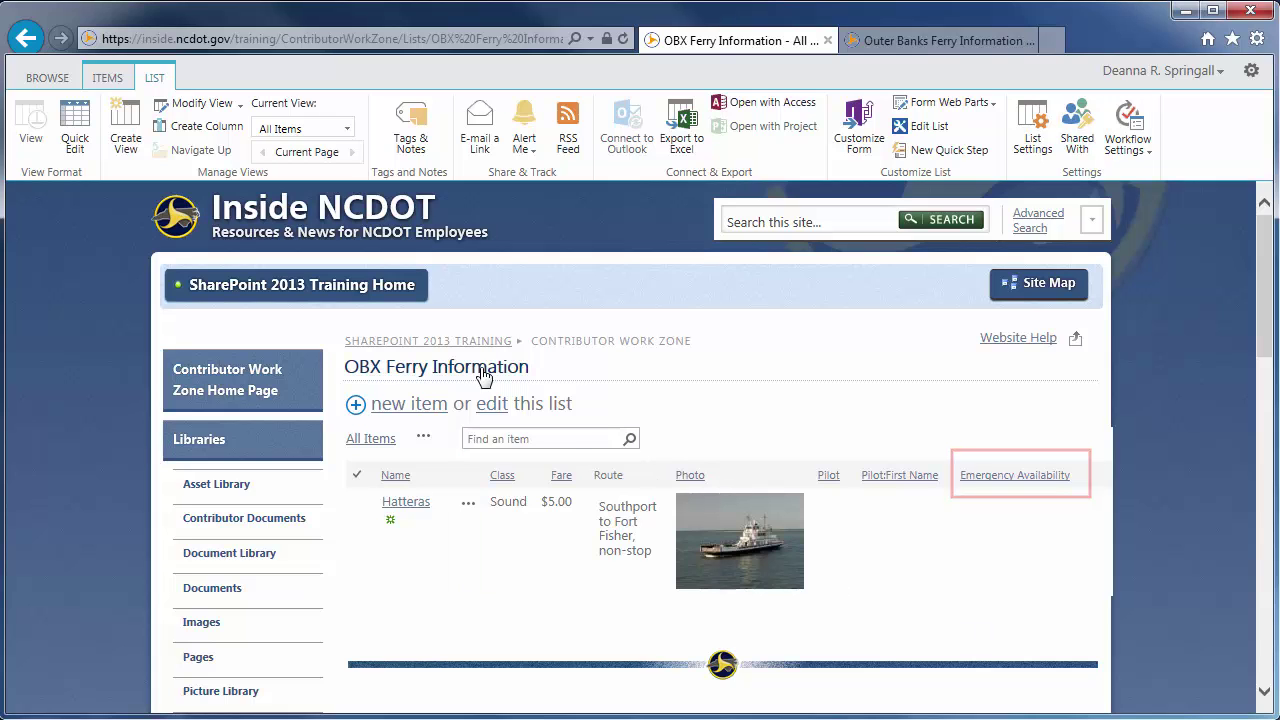
Step: Start a Task Outcome column named Training Status with the description "Select status of required courses"
{"action": "left_click", "coordinate": [228, 138]}
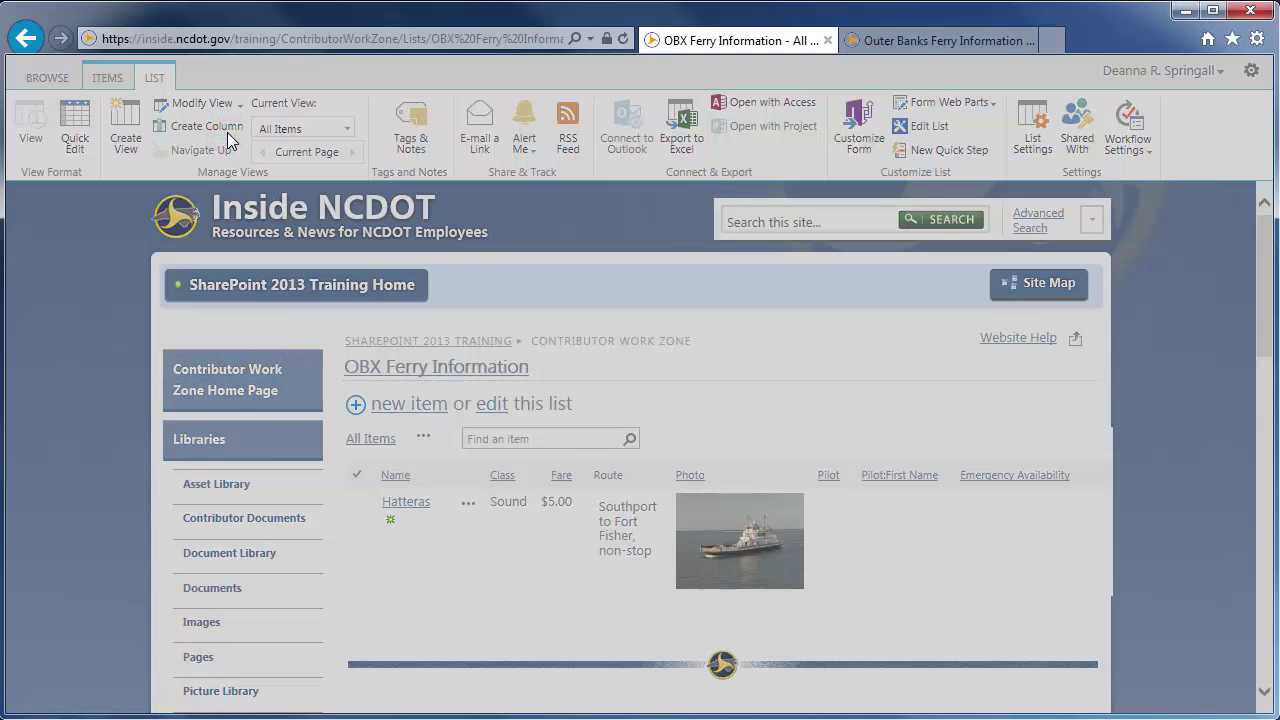
{"action": "type", "text": "Training Status"}
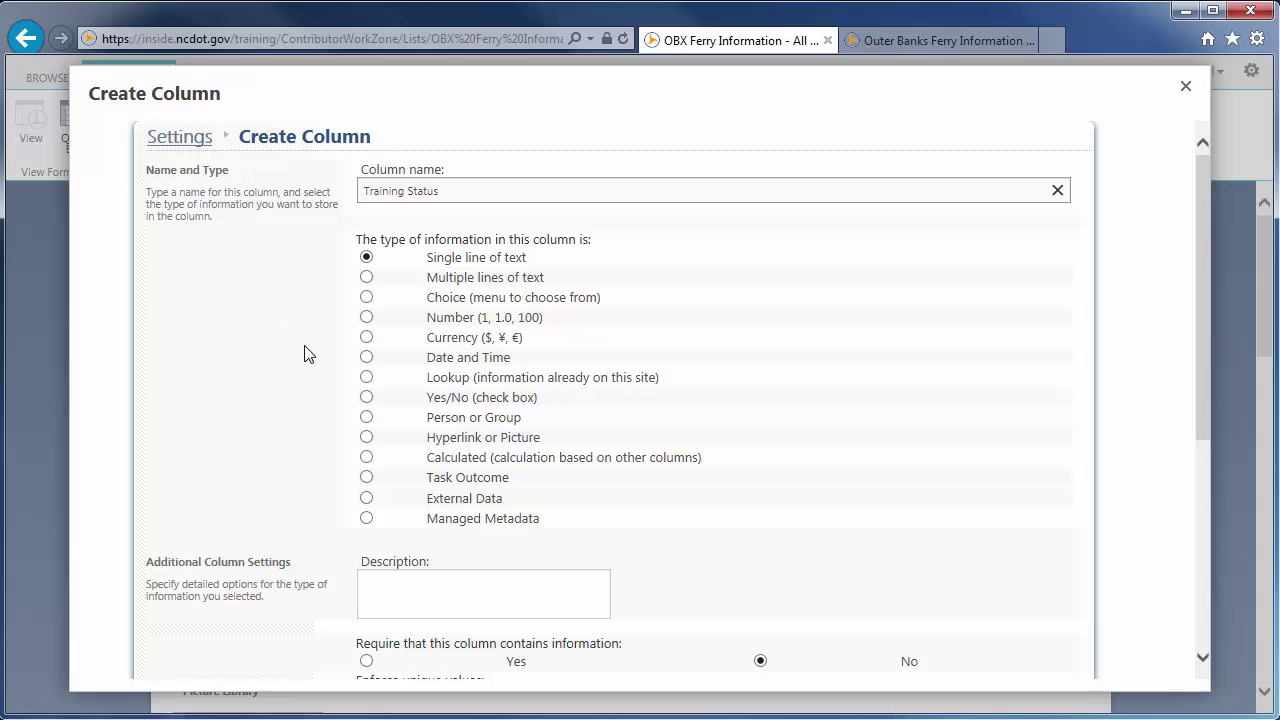
{"action": "left_click", "coordinate": [366, 478]}
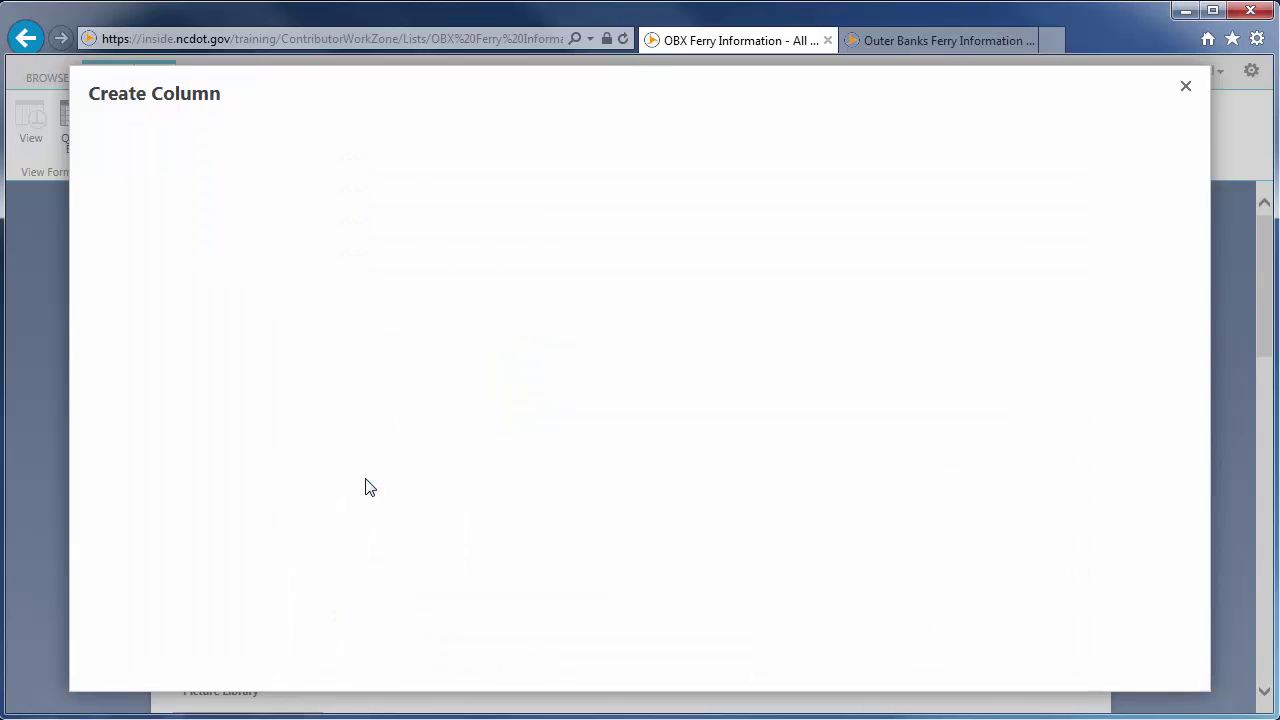
{"action": "left_click", "coordinate": [372, 572]}
{"action": "type", "text": "Select status of required courses"}
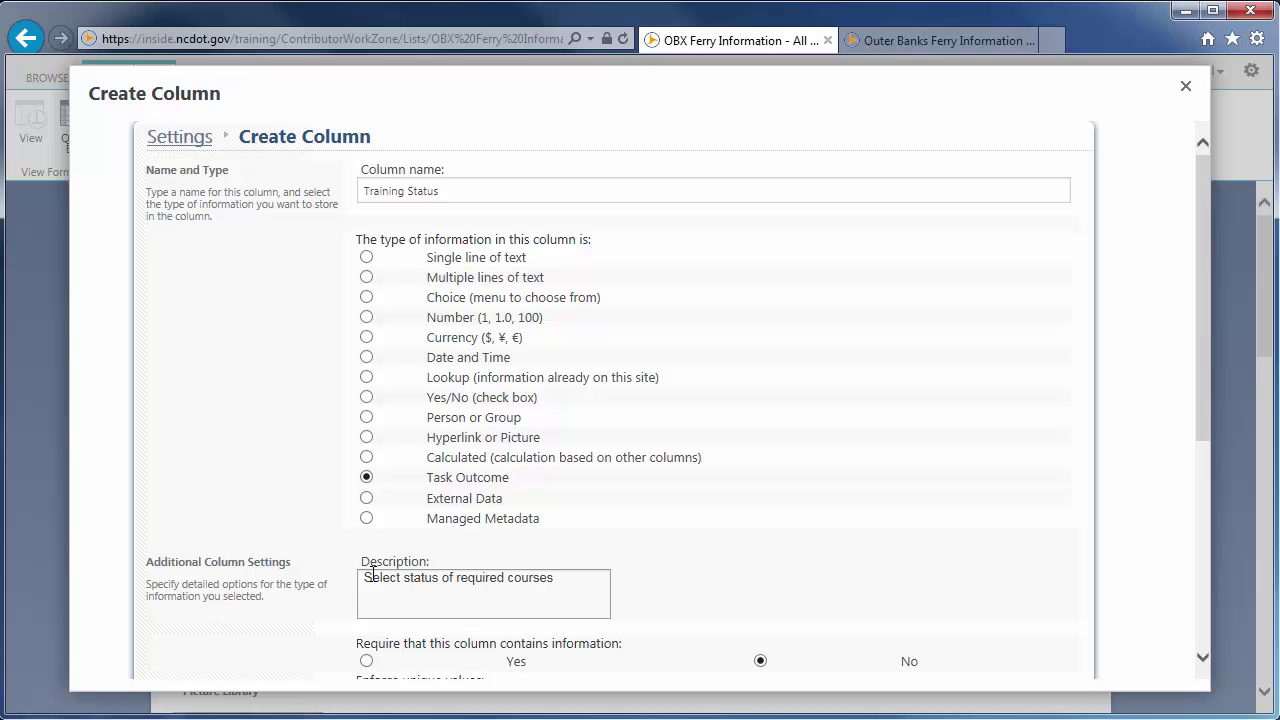
Step: Replace the placeholder choices of the Training Status column with Completed, Overdue and Scheduled on separate lines
{"action": "left_click_drag", "start_coordinate": [1199, 418], "coordinate": [1190, 567]}
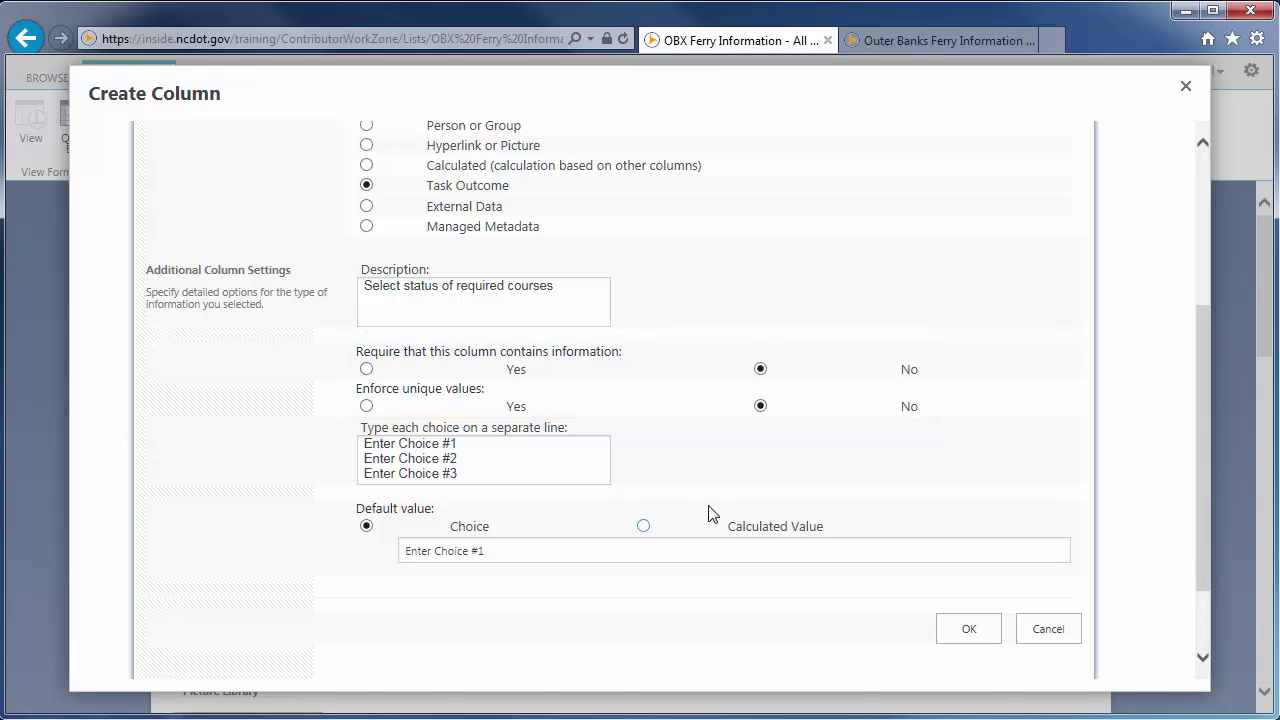
{"action": "left_click_drag", "start_coordinate": [474, 471], "coordinate": [316, 422]}
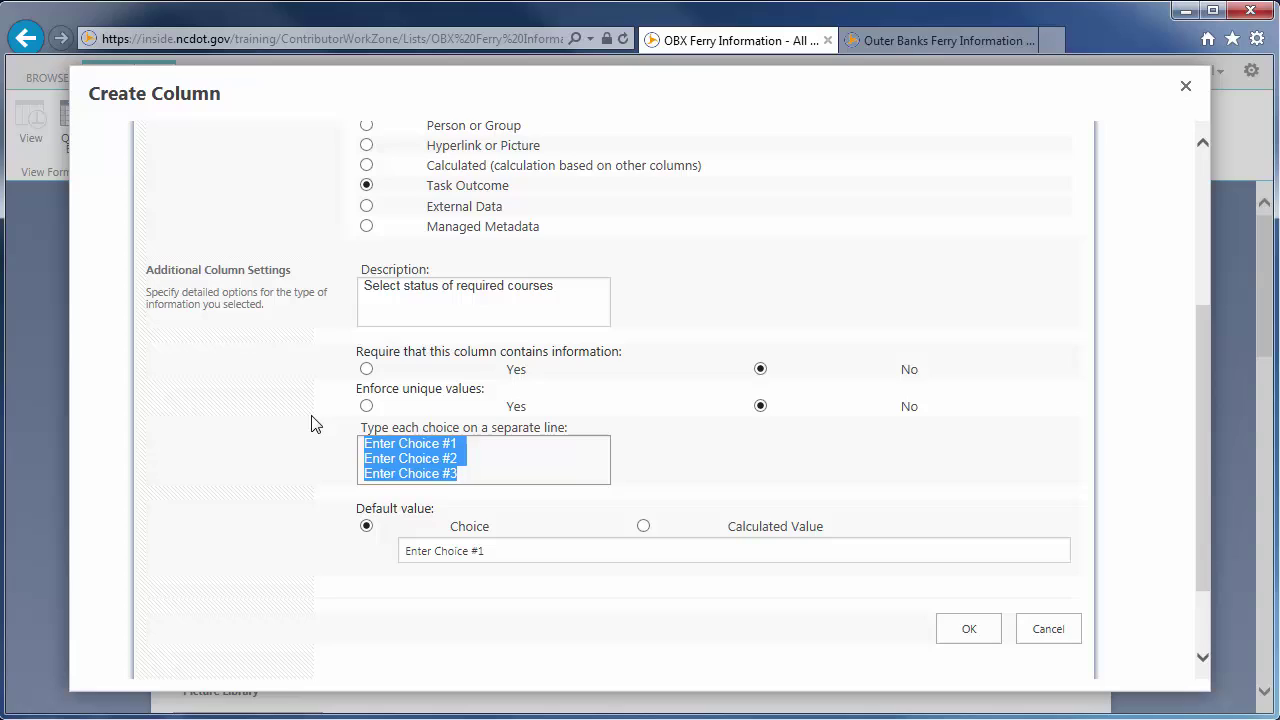
{"action": "type", "text": "Completed Overdue Scheduled"}
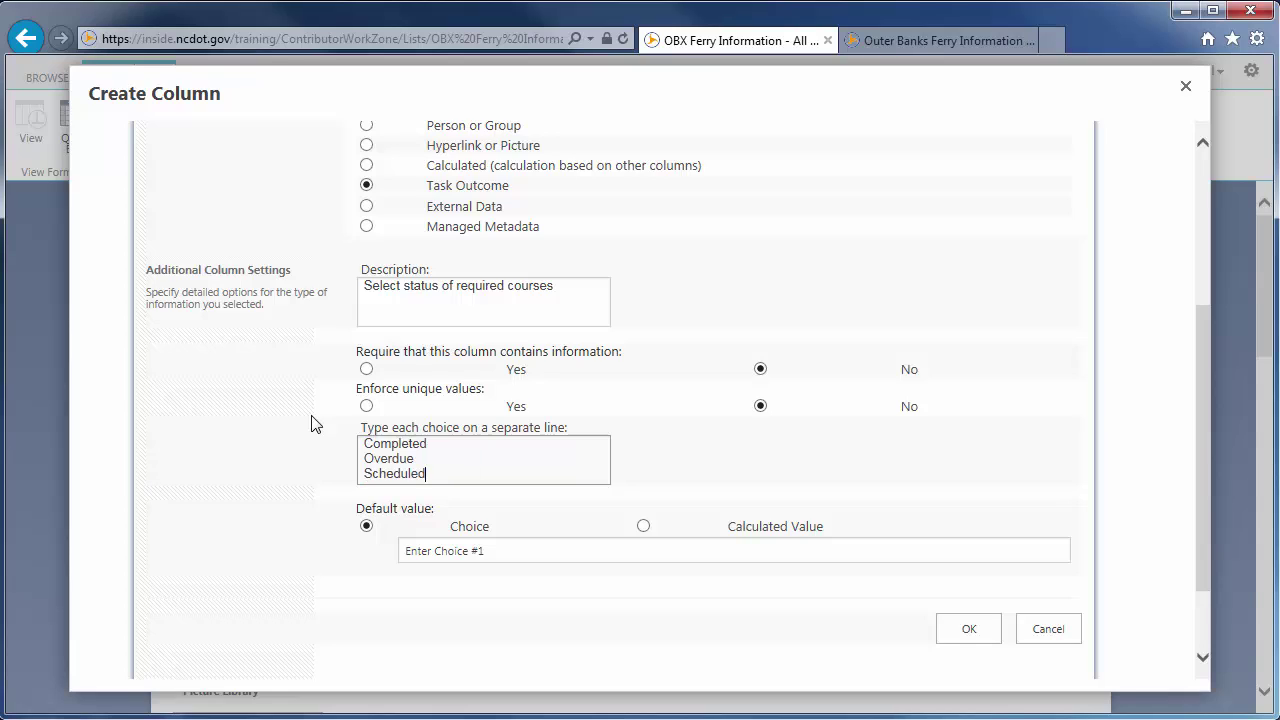
Step: Clear the default choice value and create the Training Status column
{"action": "left_click", "coordinate": [414, 546]}
{"action": "type", "text": "Completed"}
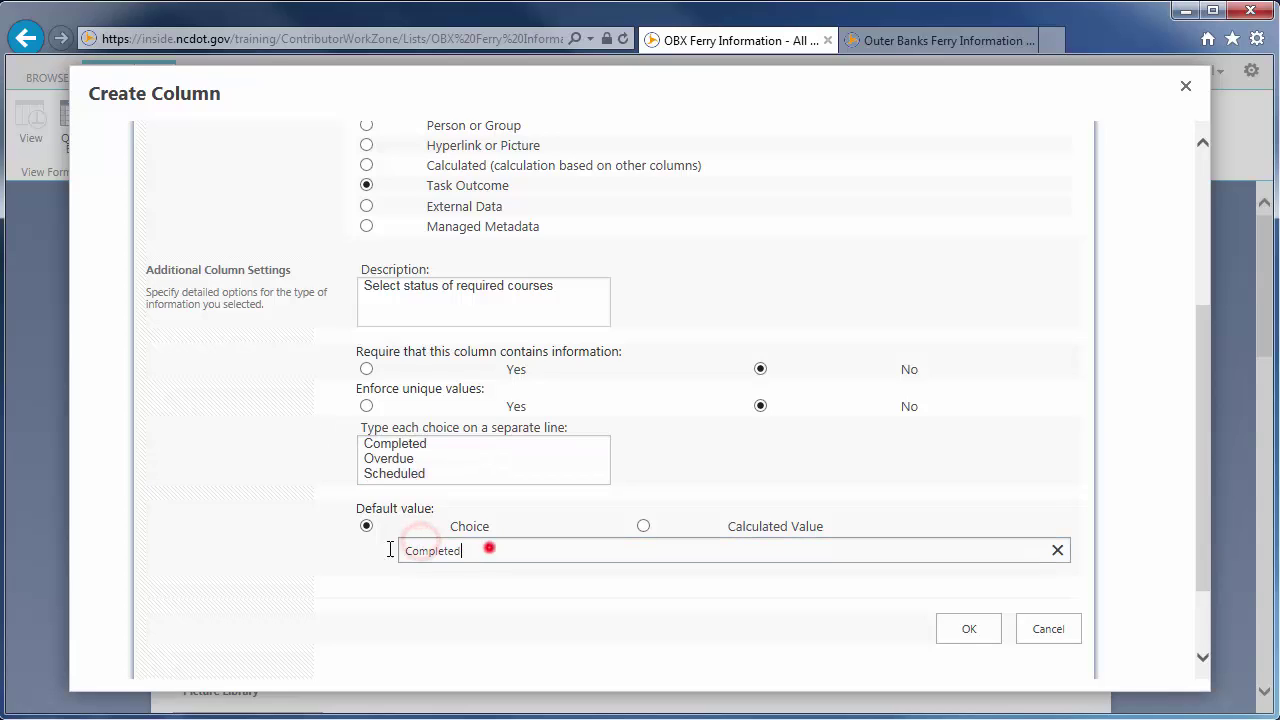
{"action": "left_click_drag", "start_coordinate": [489, 548], "coordinate": [363, 543]}
{"action": "key", "text": "BackSpace"}
{"action": "left_click", "coordinate": [966, 630]}
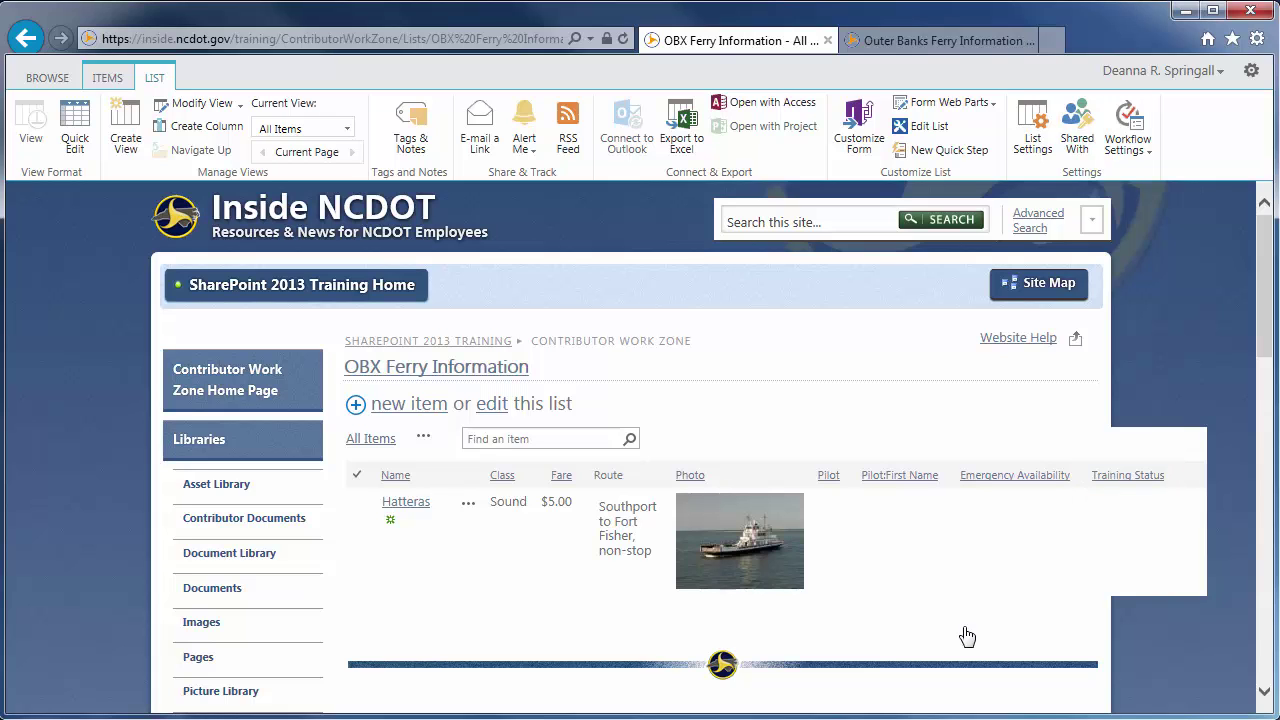
Step: Create a Person or Group column named Crew with the description "Select last names of all crew members, excluding pilot", allowing multiple selections
{"action": "left_click", "coordinate": [208, 129]}
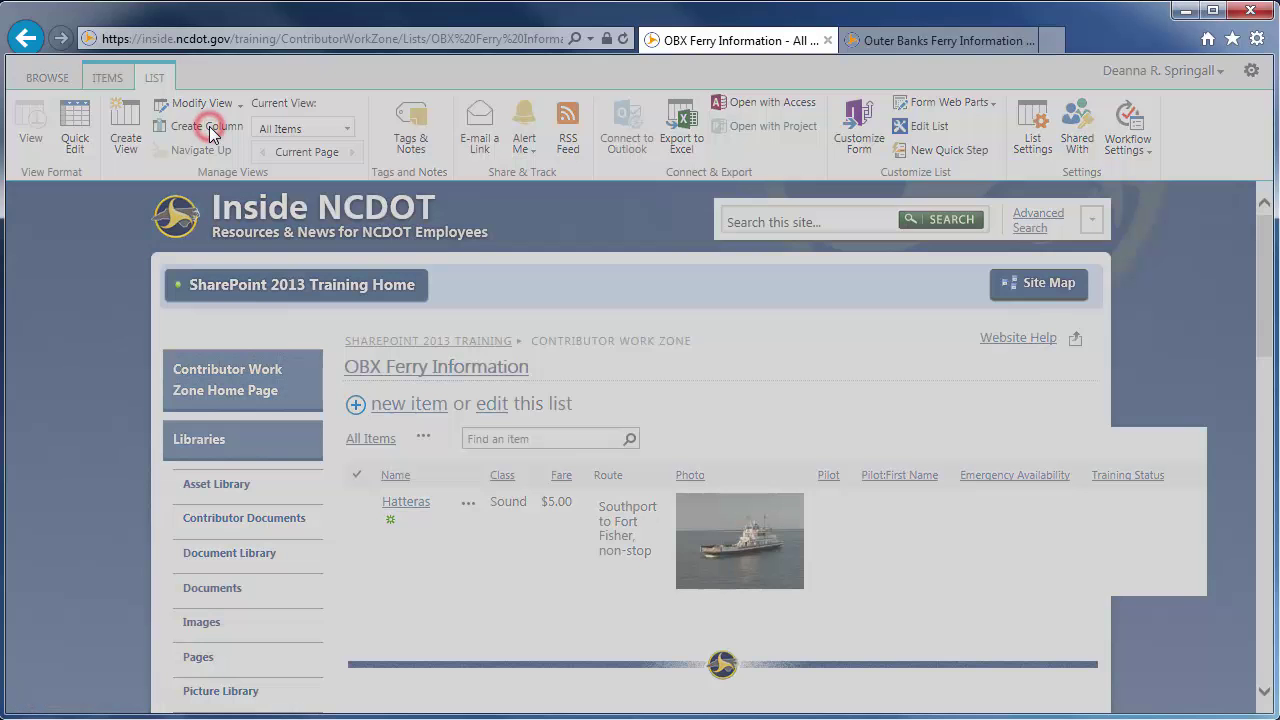
{"action": "type", "text": "Crew"}
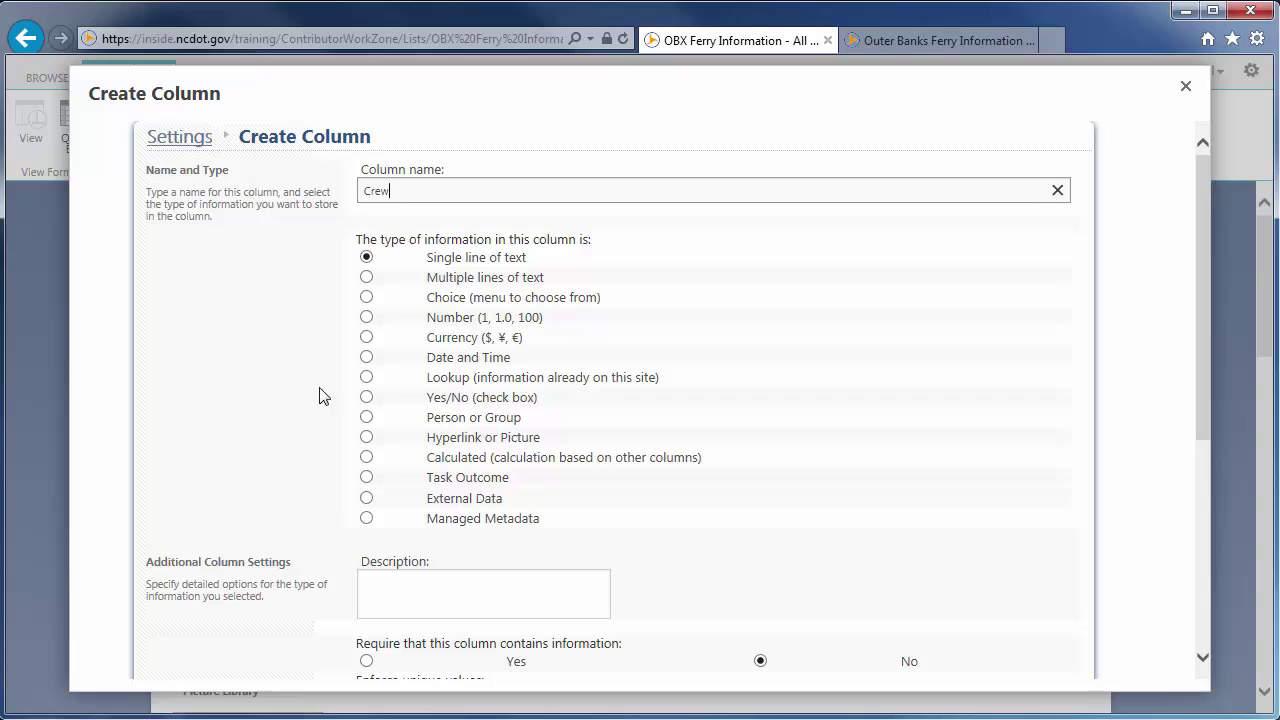
{"action": "left_click", "coordinate": [366, 420]}
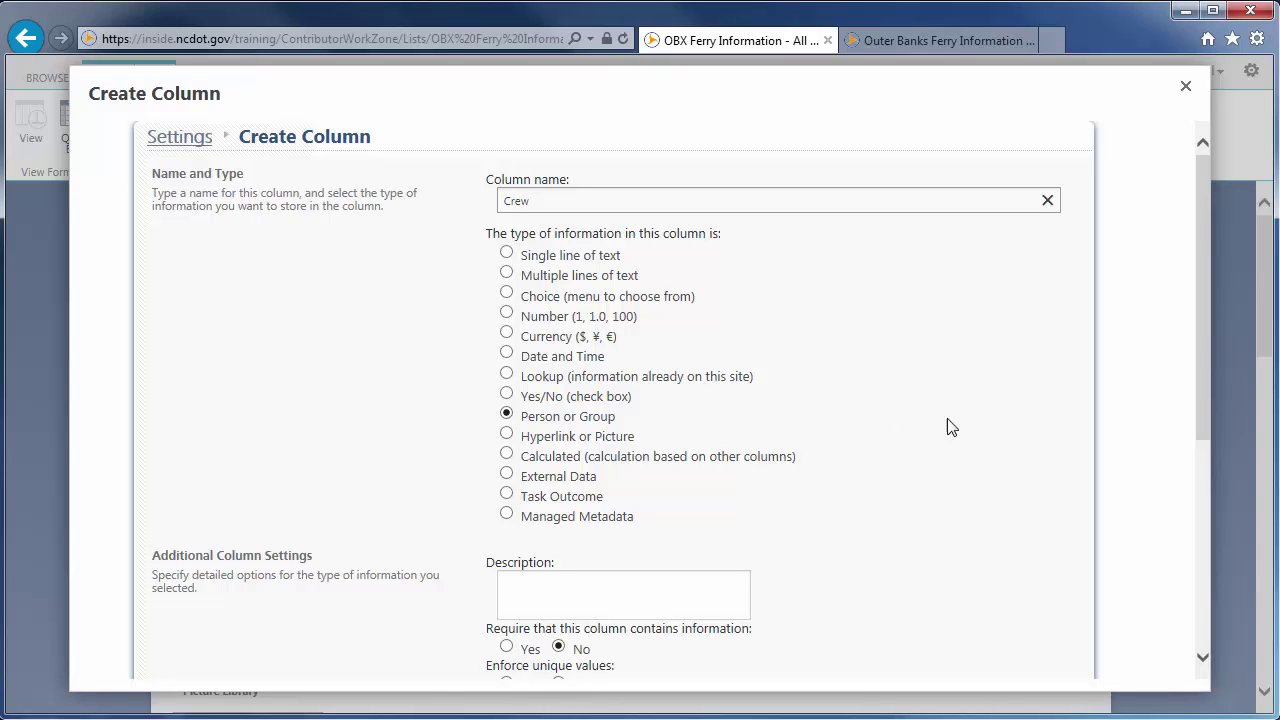
{"action": "left_click_drag", "start_coordinate": [1202, 410], "coordinate": [1195, 589]}
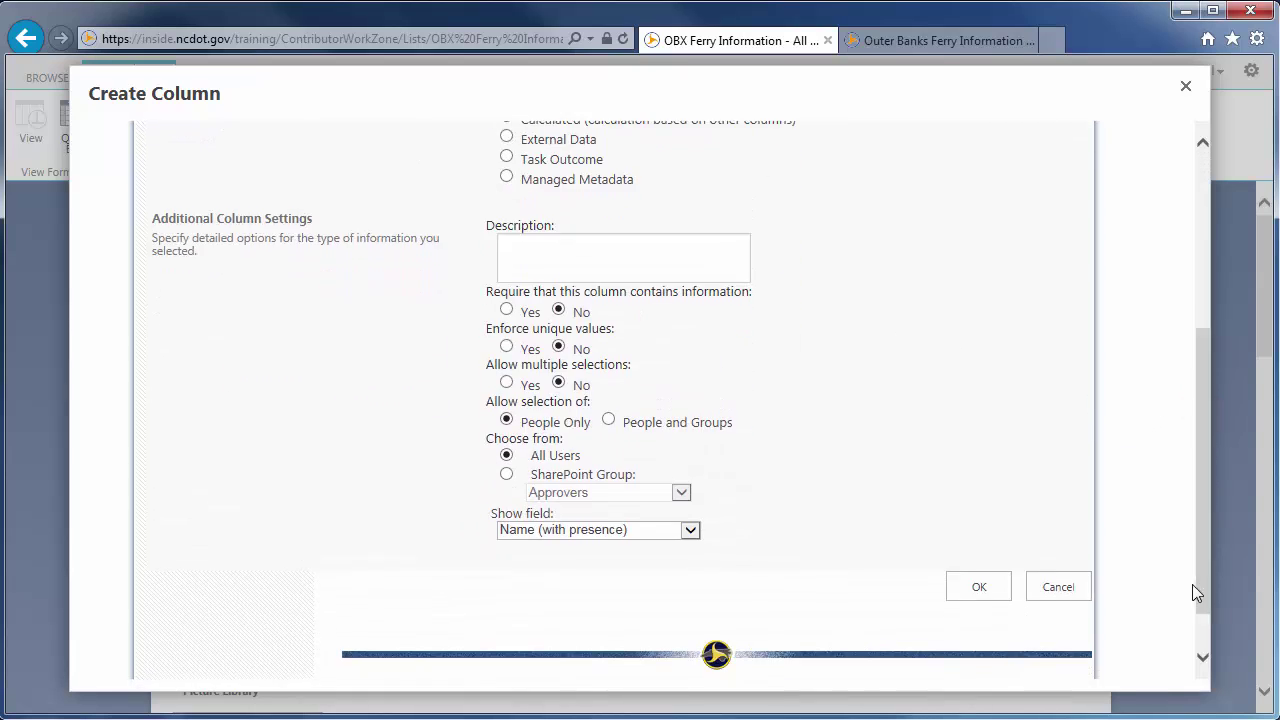
{"action": "left_click", "coordinate": [530, 256]}
{"action": "type", "text": "Select last names of all crew members, excluding pilot"}
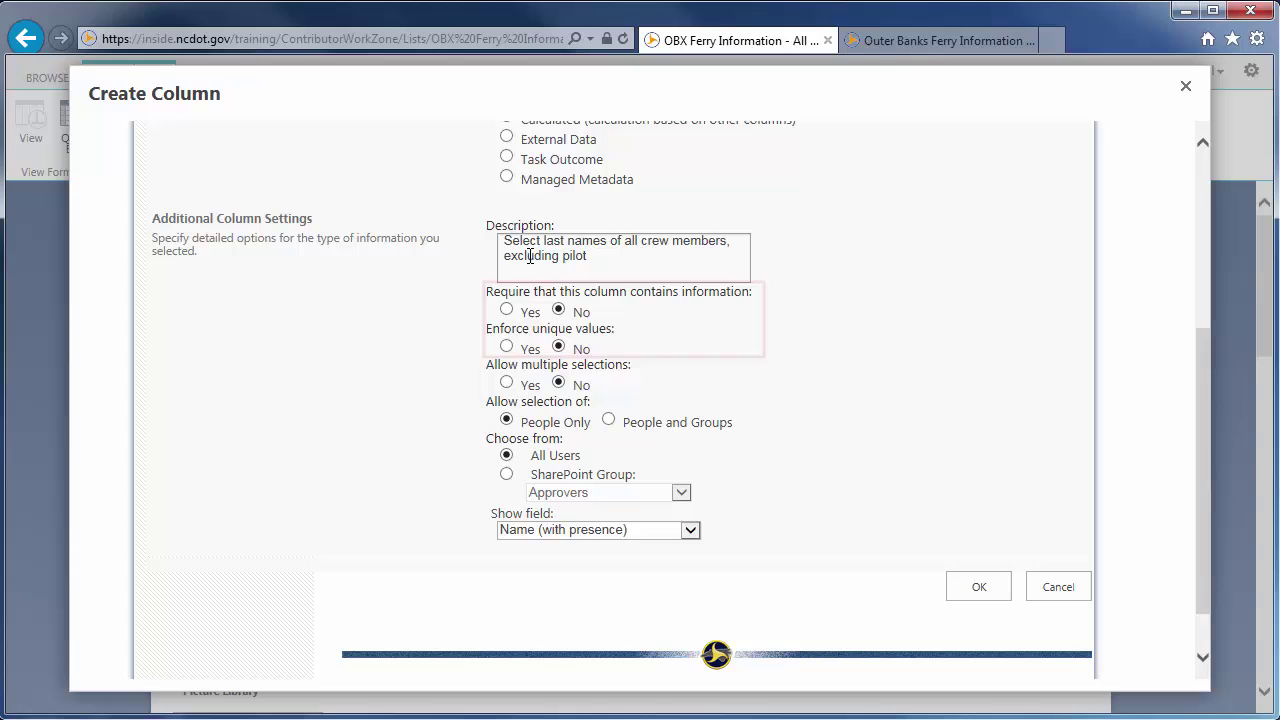
{"action": "left_click", "coordinate": [507, 383]}
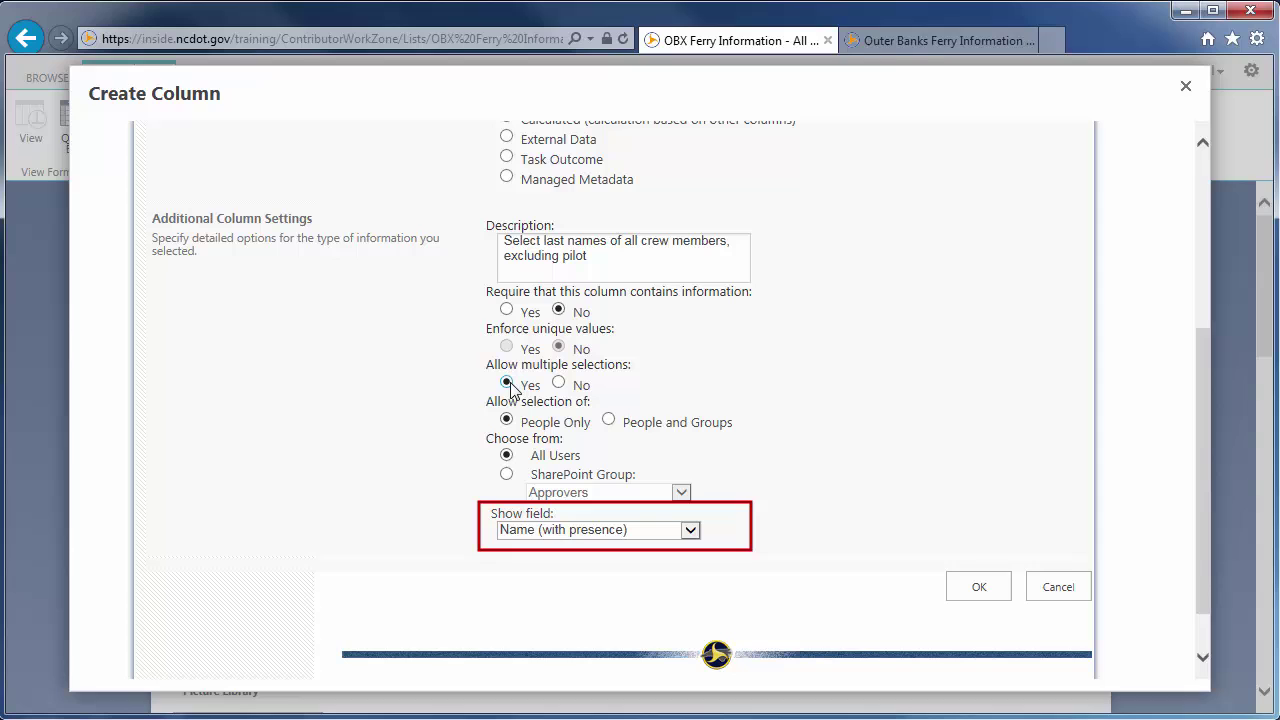
{"action": "left_click", "coordinate": [981, 584]}
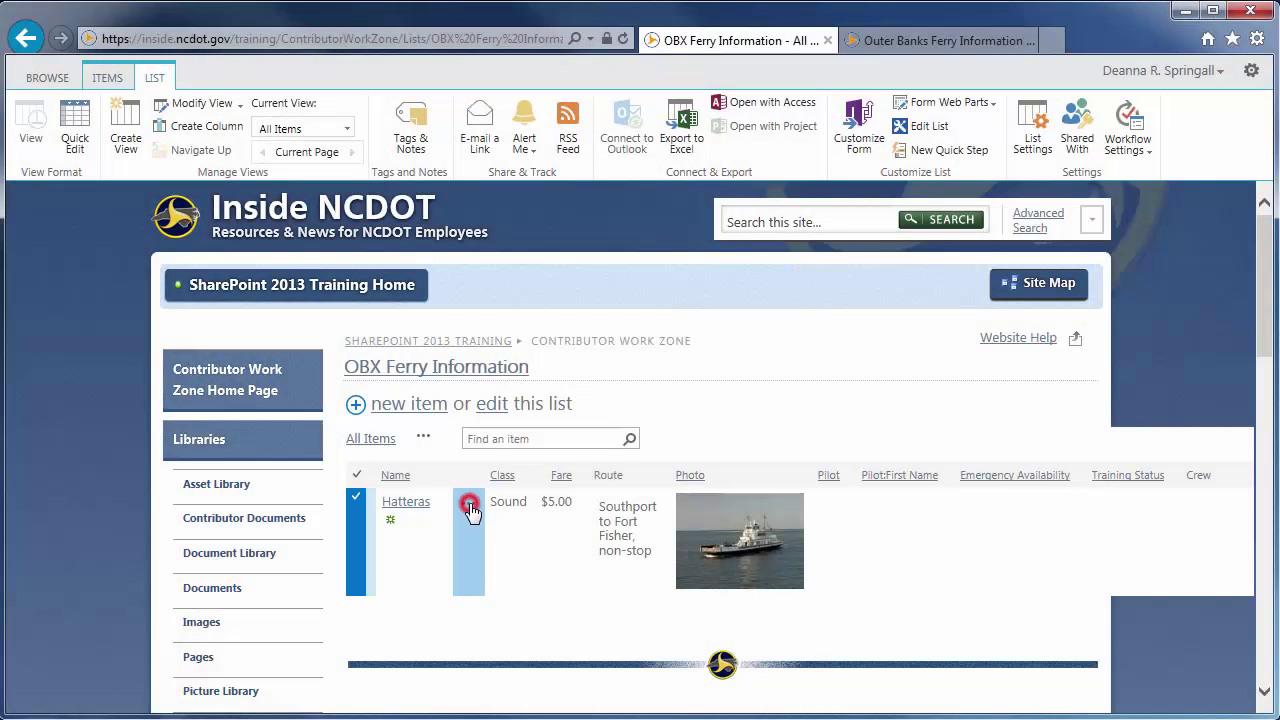
Step: Open the Hatteras item for editing and choose the primary pilot's last name in the Pilot field
{"action": "left_click", "coordinate": [470, 510]}
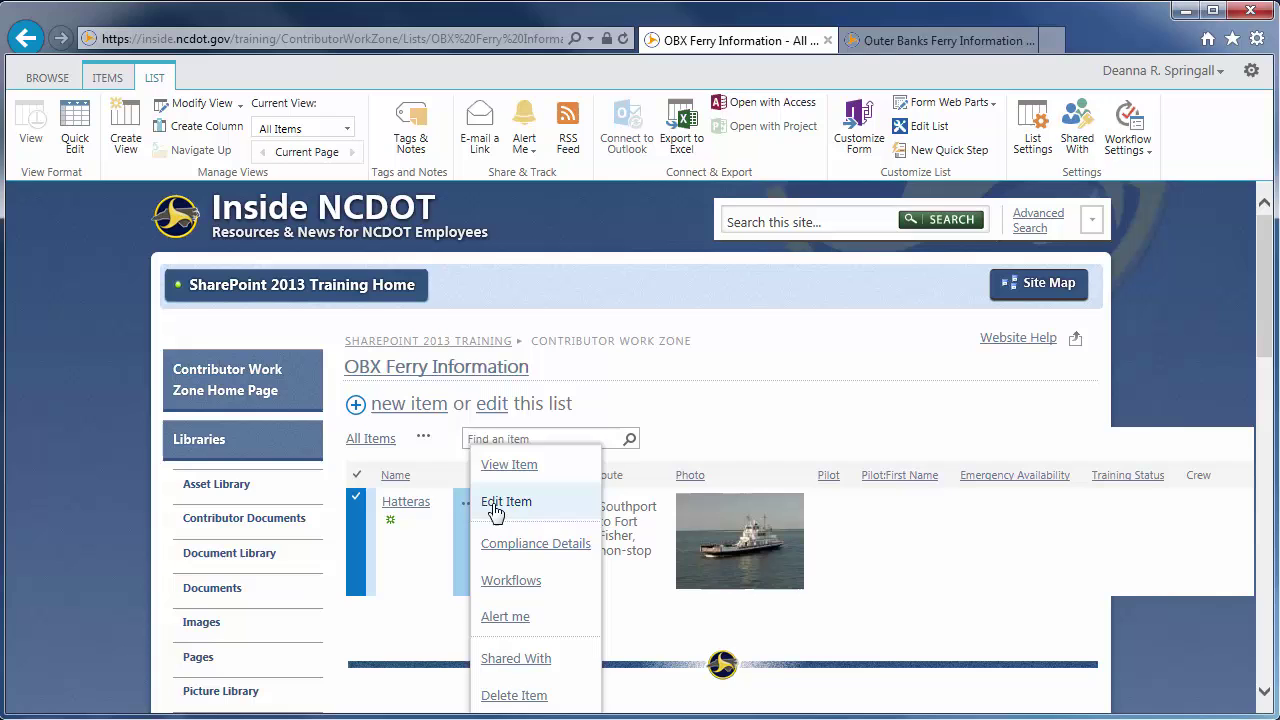
{"action": "left_click", "coordinate": [503, 508]}
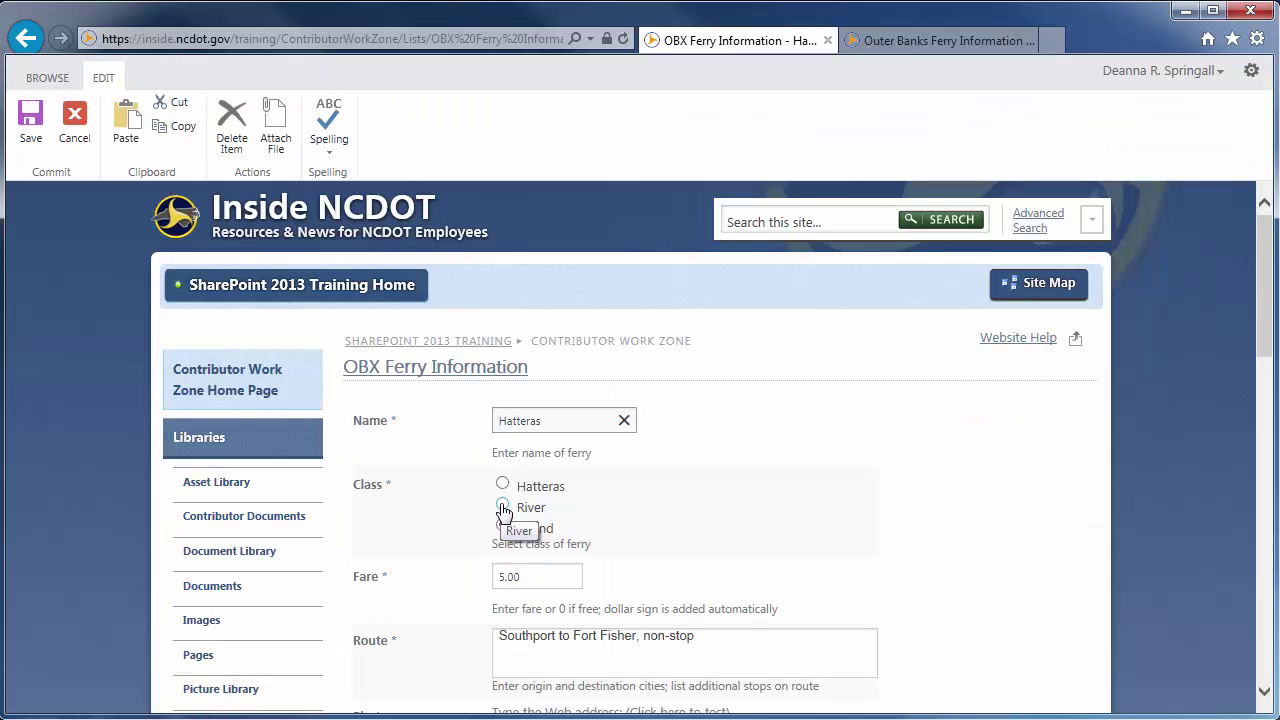
{"action": "left_click_drag", "start_coordinate": [1262, 340], "coordinate": [1256, 503]}
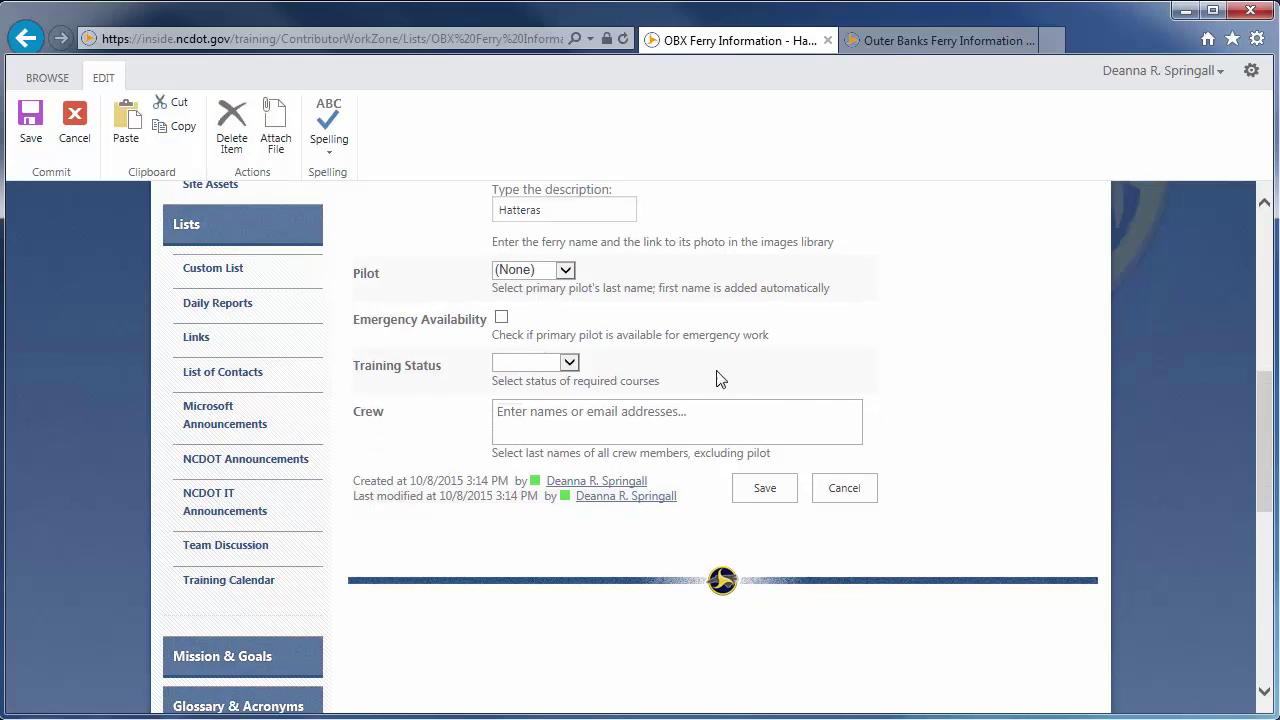
{"action": "left_click", "coordinate": [565, 270]}
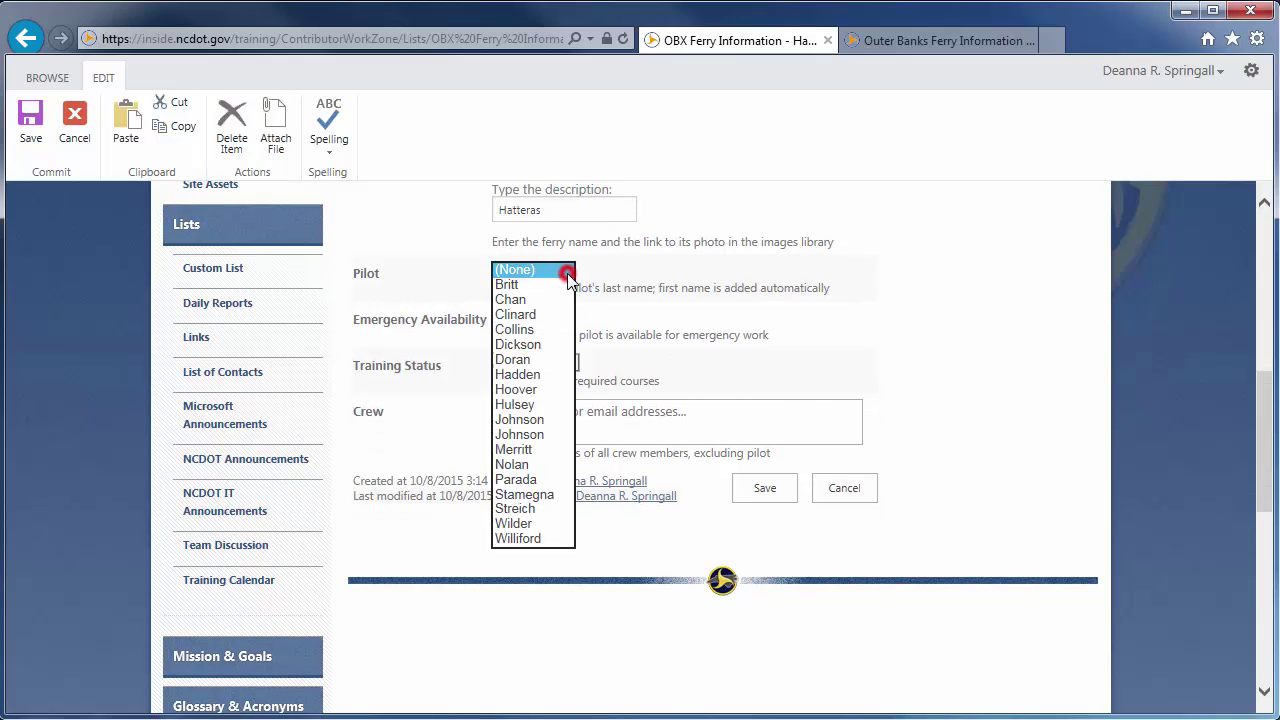
{"action": "left_click", "coordinate": [530, 359]}
Step: Mark the Hatteras pilot as available for emergency work and set Training Status to Scheduled
{"action": "left_click", "coordinate": [501, 319]}
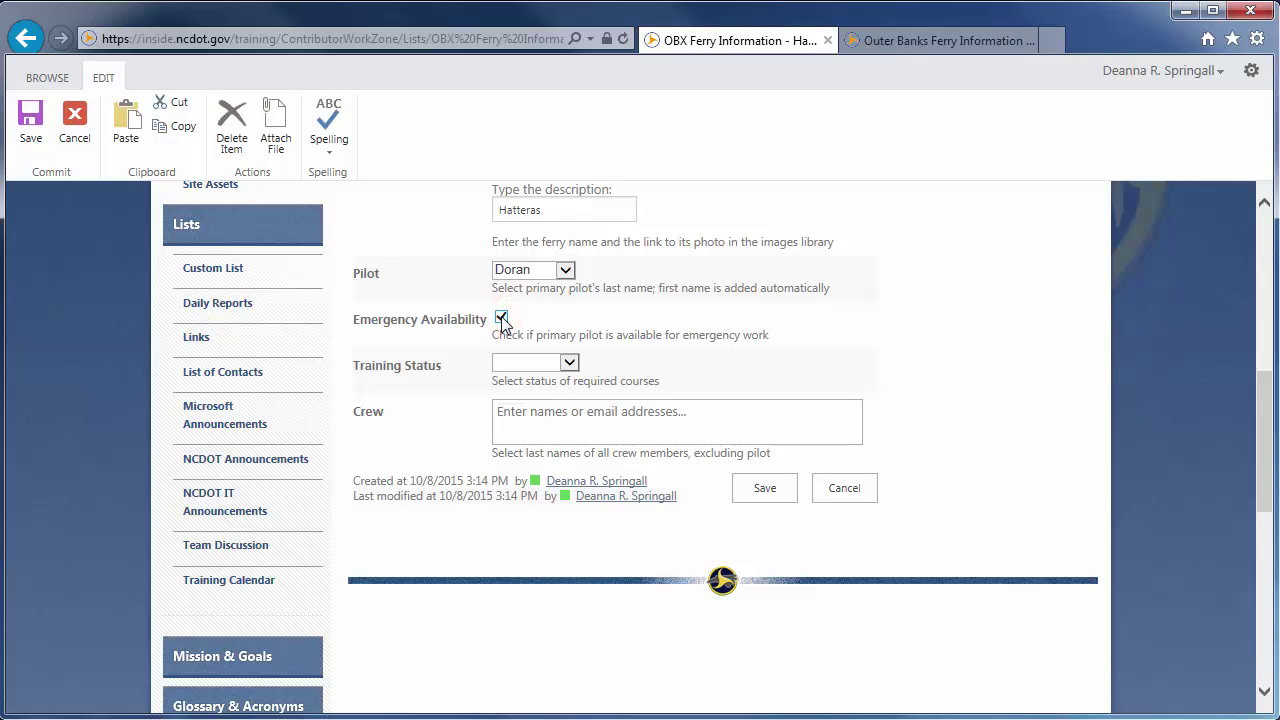
{"action": "left_click", "coordinate": [568, 362]}
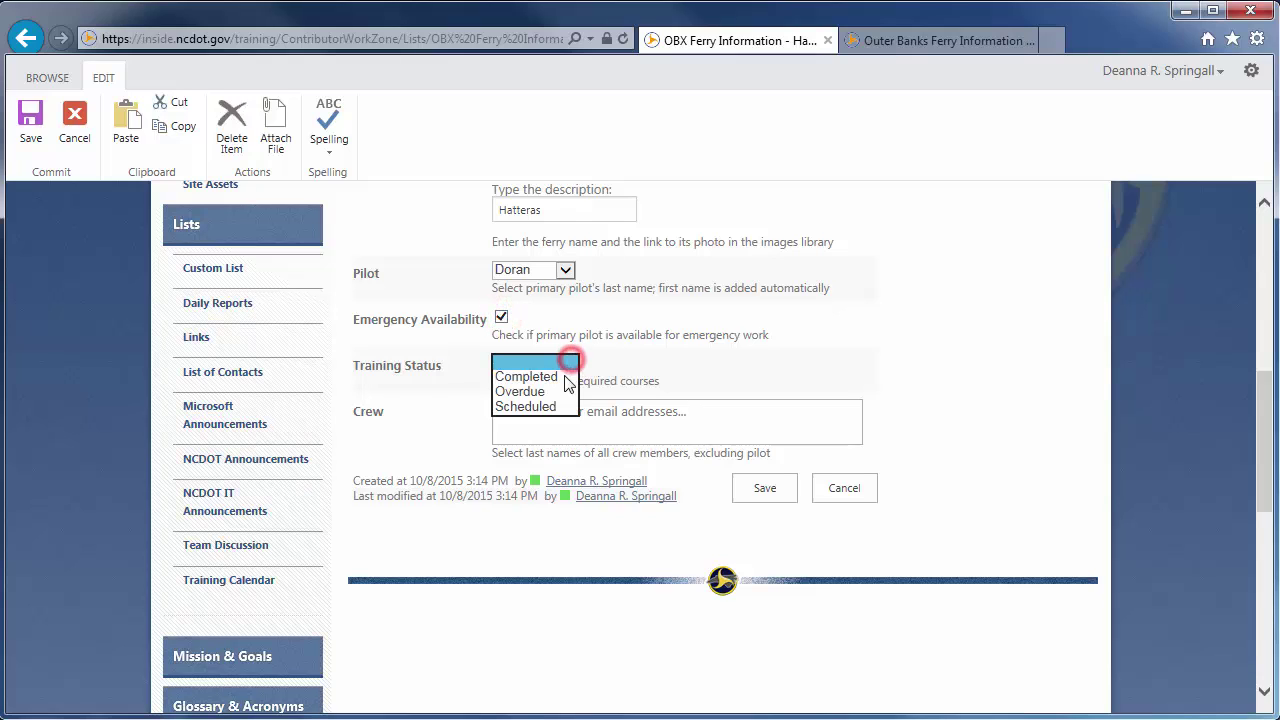
{"action": "left_click", "coordinate": [556, 408]}
Step: Add four people to the Crew field by looking up their last names, and save the Hatteras item
{"action": "left_click", "coordinate": [553, 416]}
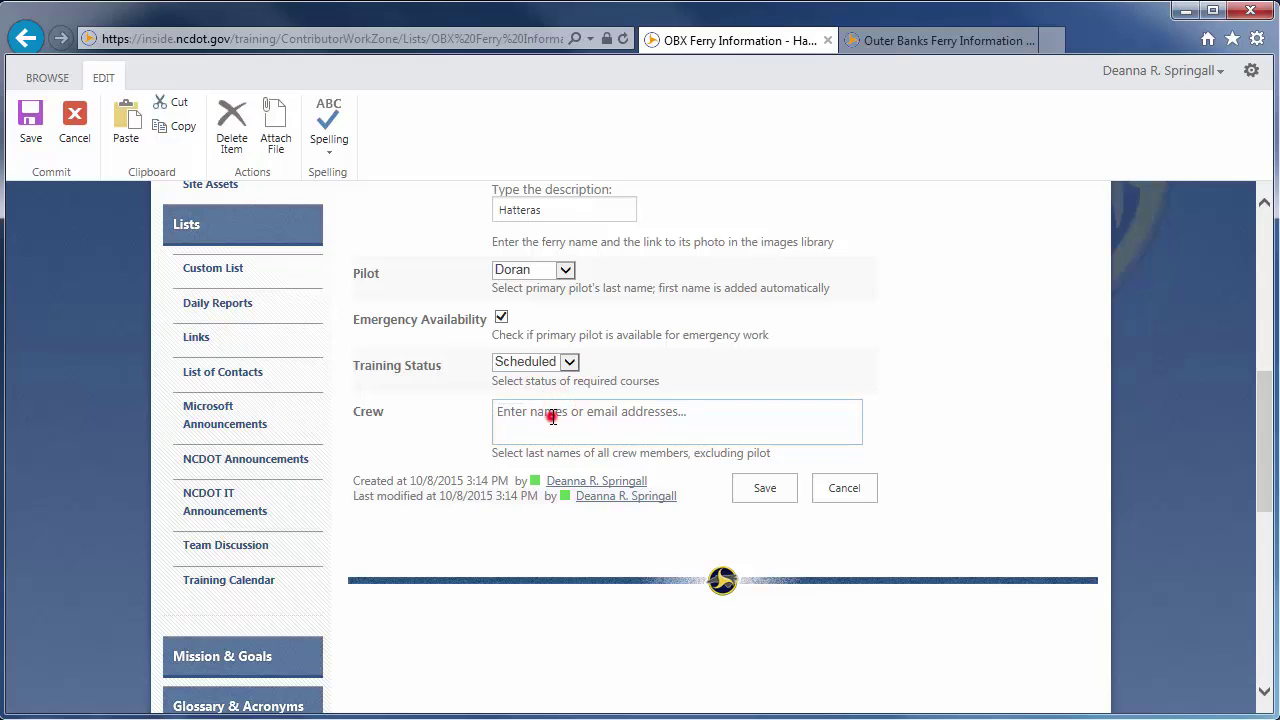
{"action": "type", "text": "springall"}
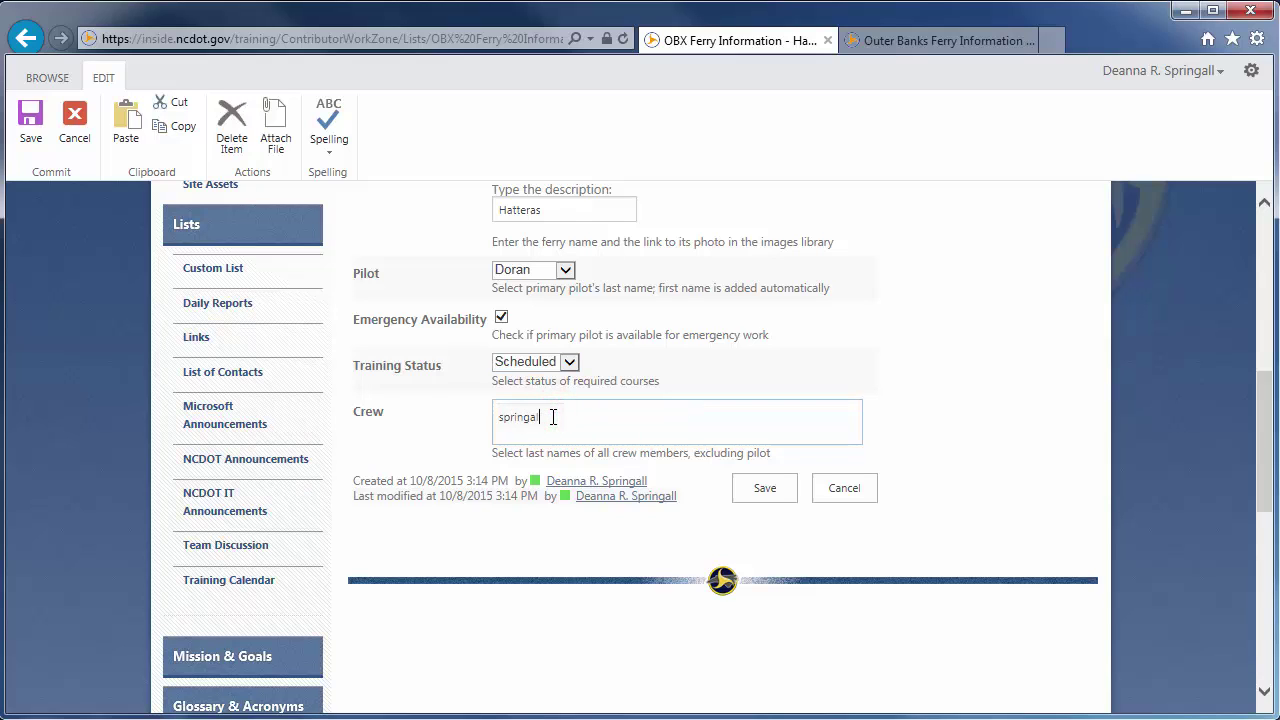
{"action": "left_click", "coordinate": [548, 463]}
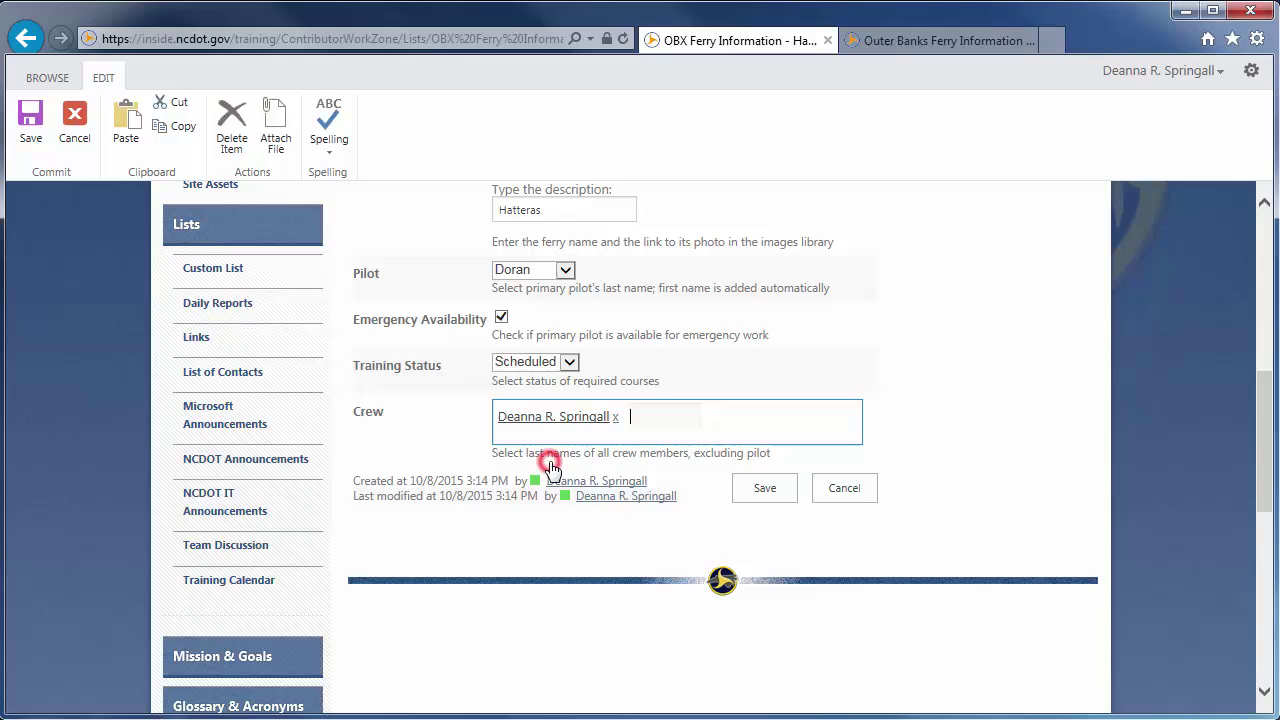
{"action": "type", "text": "merritt"}
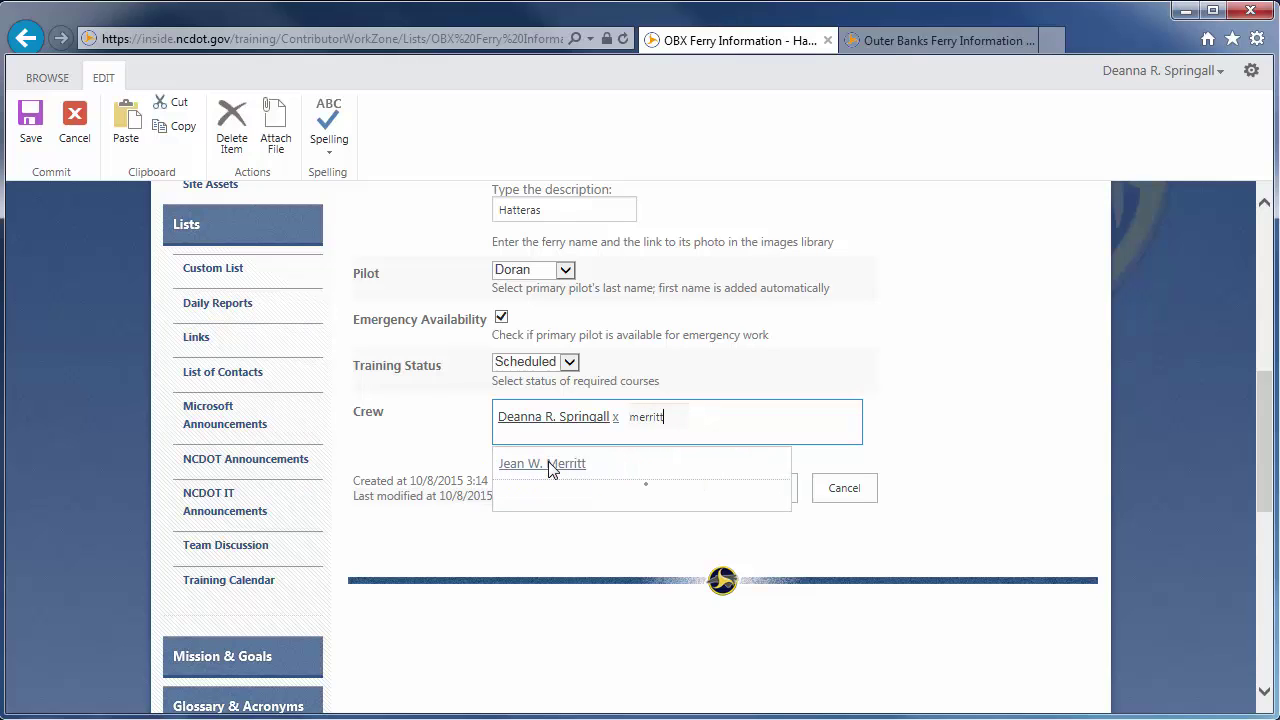
{"action": "left_click", "coordinate": [548, 463]}
{"action": "type", "text": "filler"}
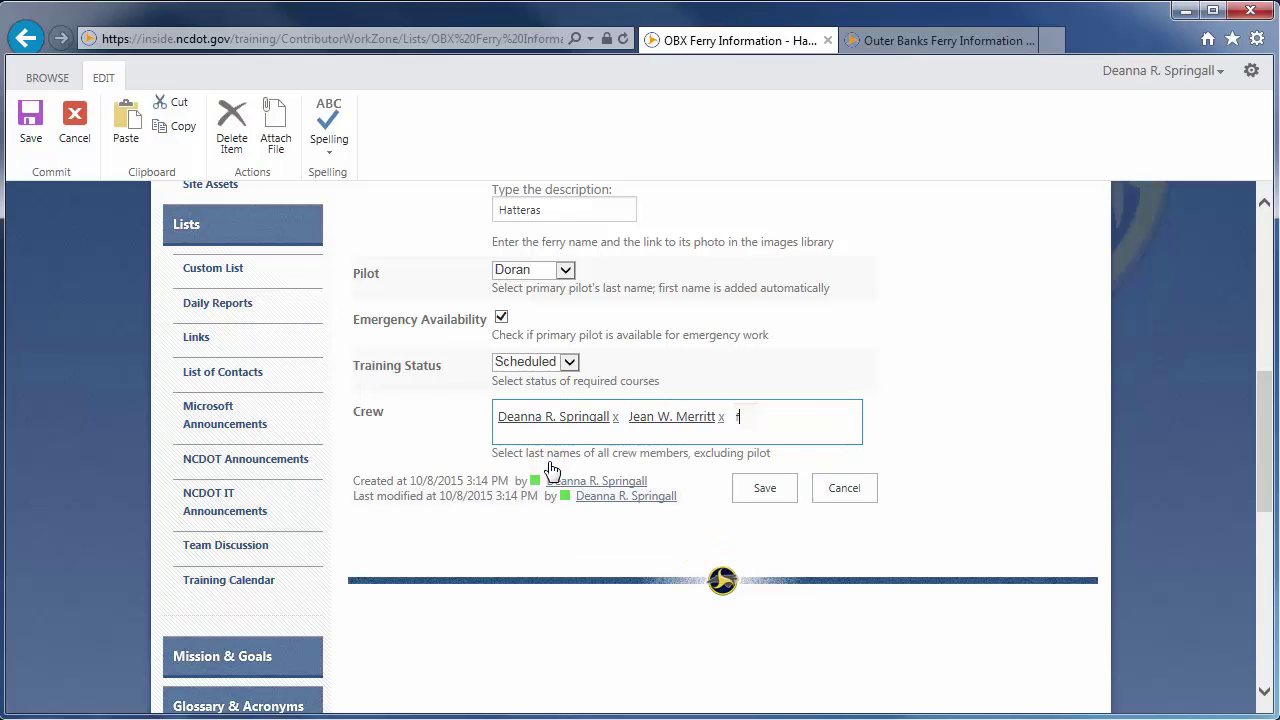
{"action": "left_click", "coordinate": [549, 465]}
{"action": "type", "text": "streic"}
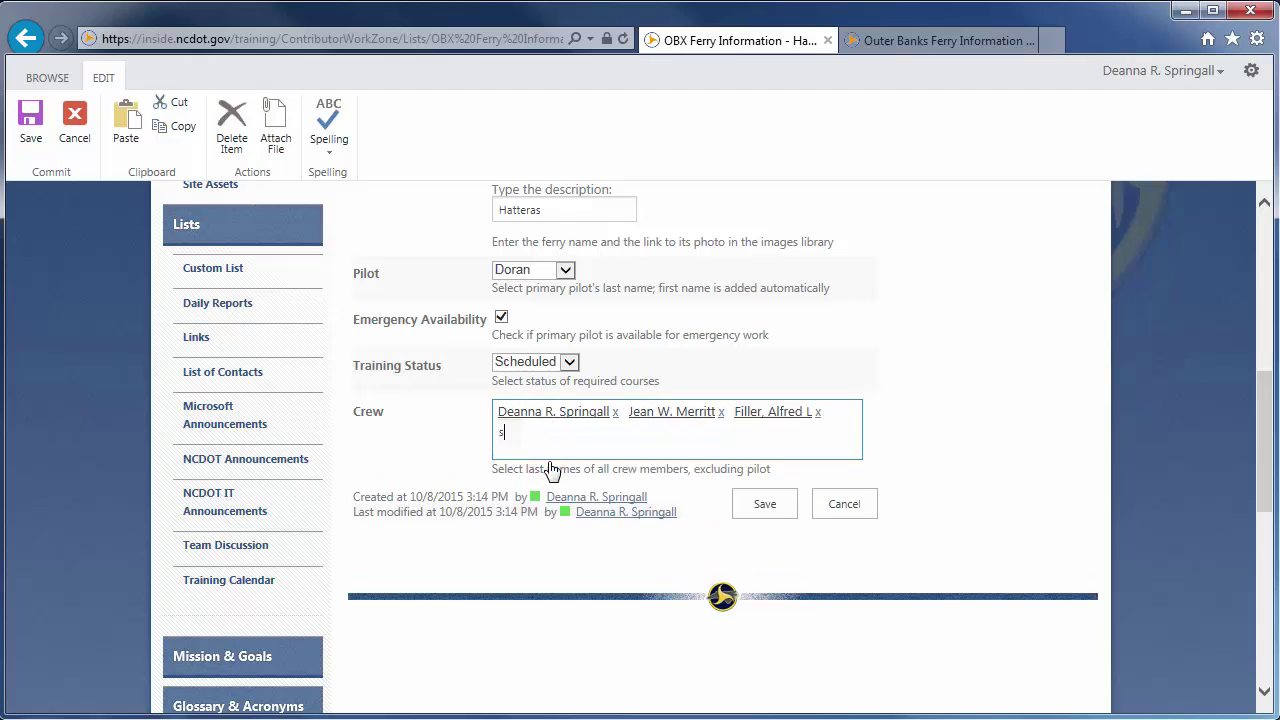
{"action": "left_click", "coordinate": [551, 476]}
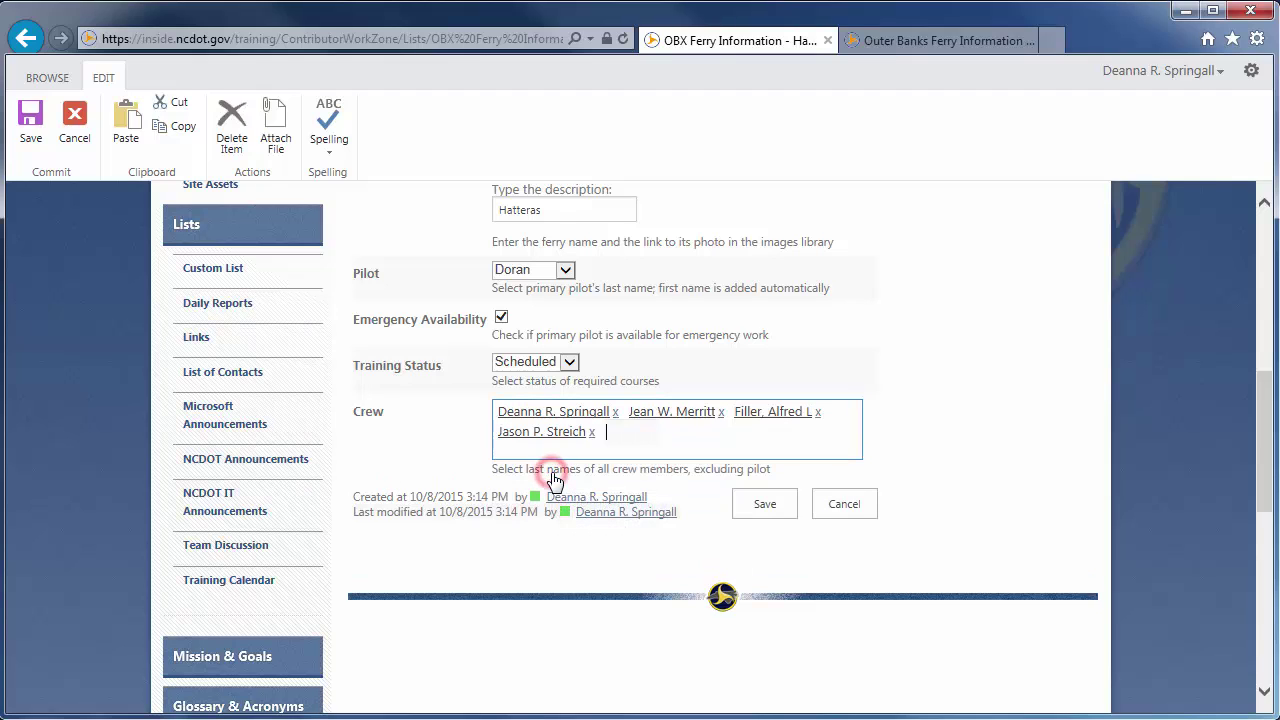
{"action": "left_click", "coordinate": [764, 505]}
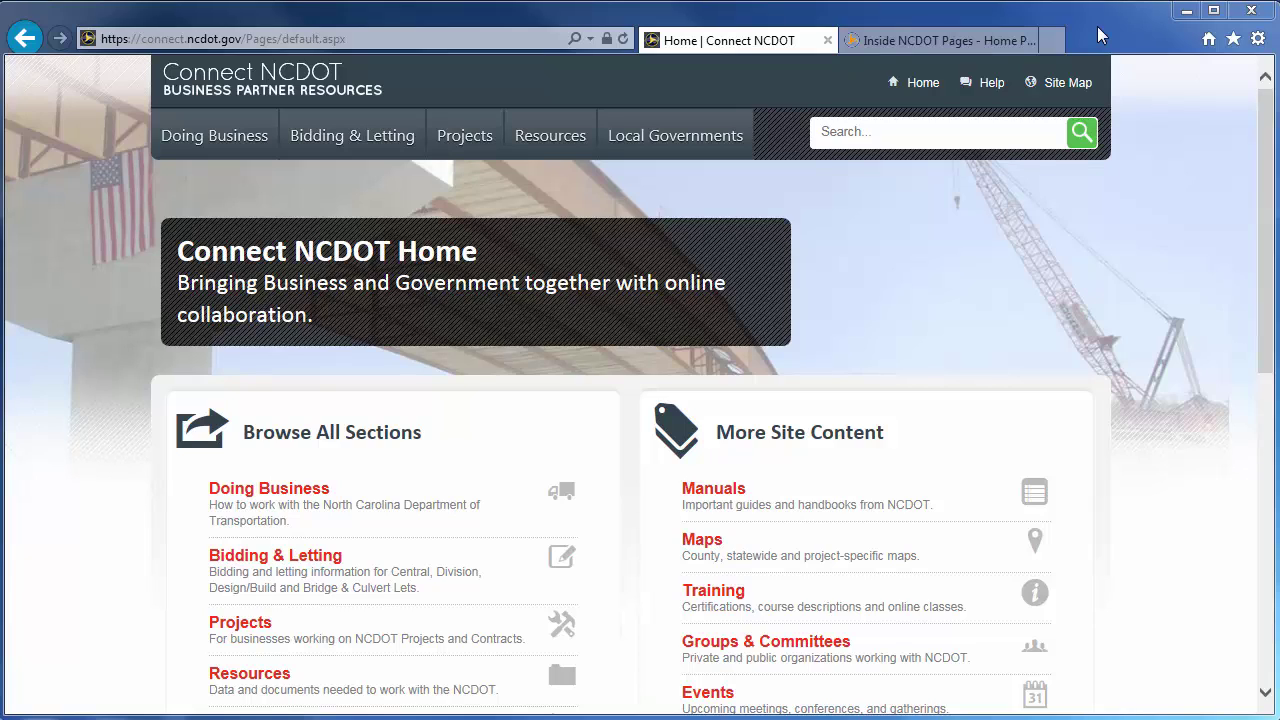
Step: Go from the Connect NCDOT home page through Help to the SharePoint Help page
{"action": "left_click", "coordinate": [1001, 84]}
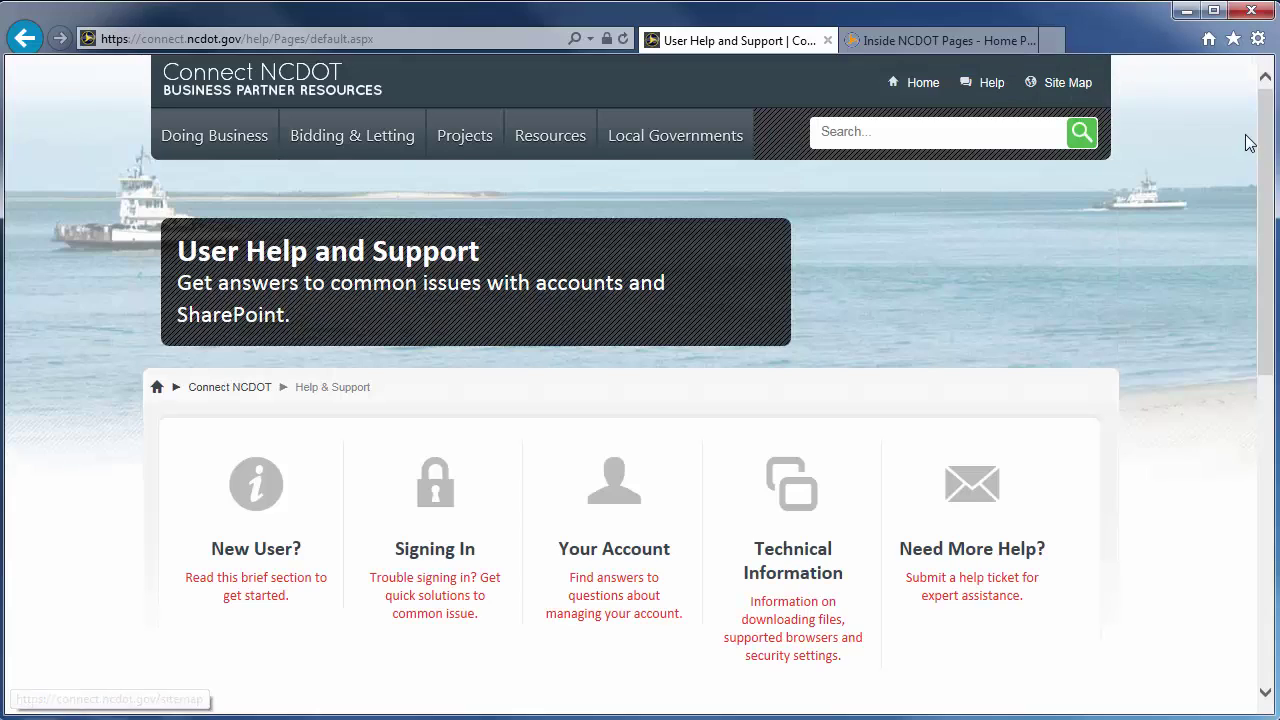
{"action": "left_click_drag", "start_coordinate": [1267, 148], "coordinate": [1266, 344]}
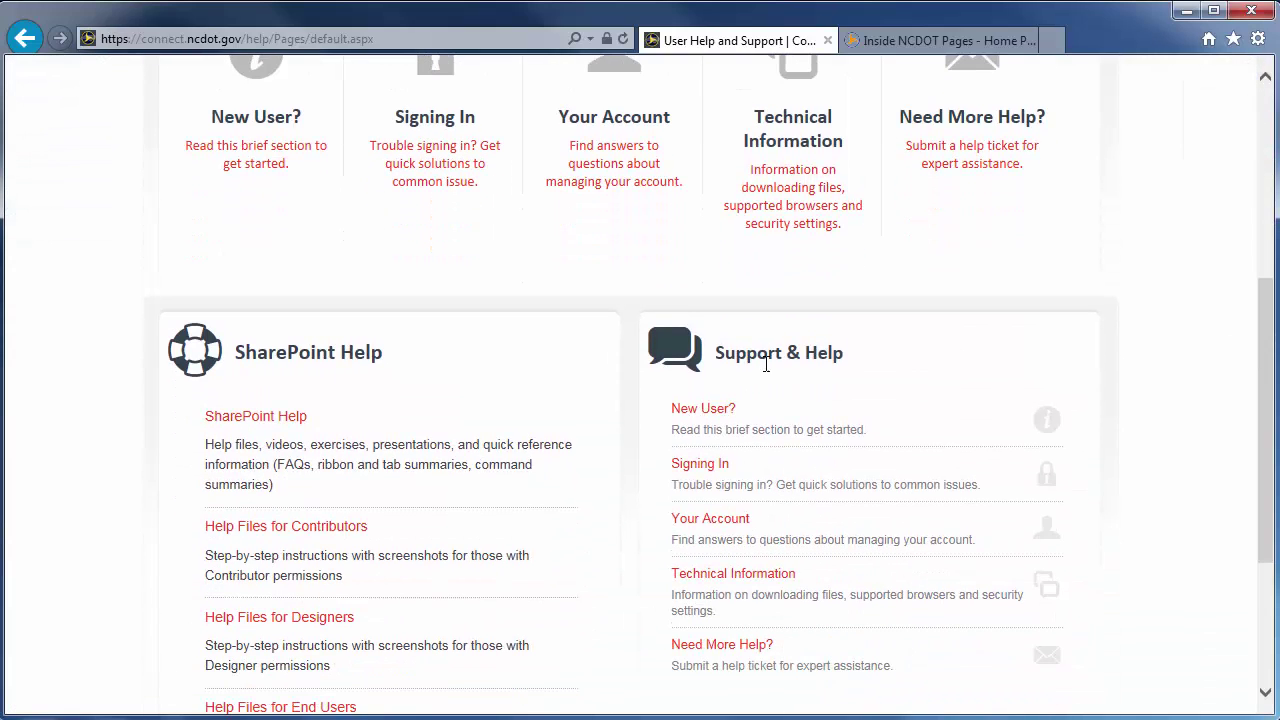
{"action": "left_click", "coordinate": [276, 420]}
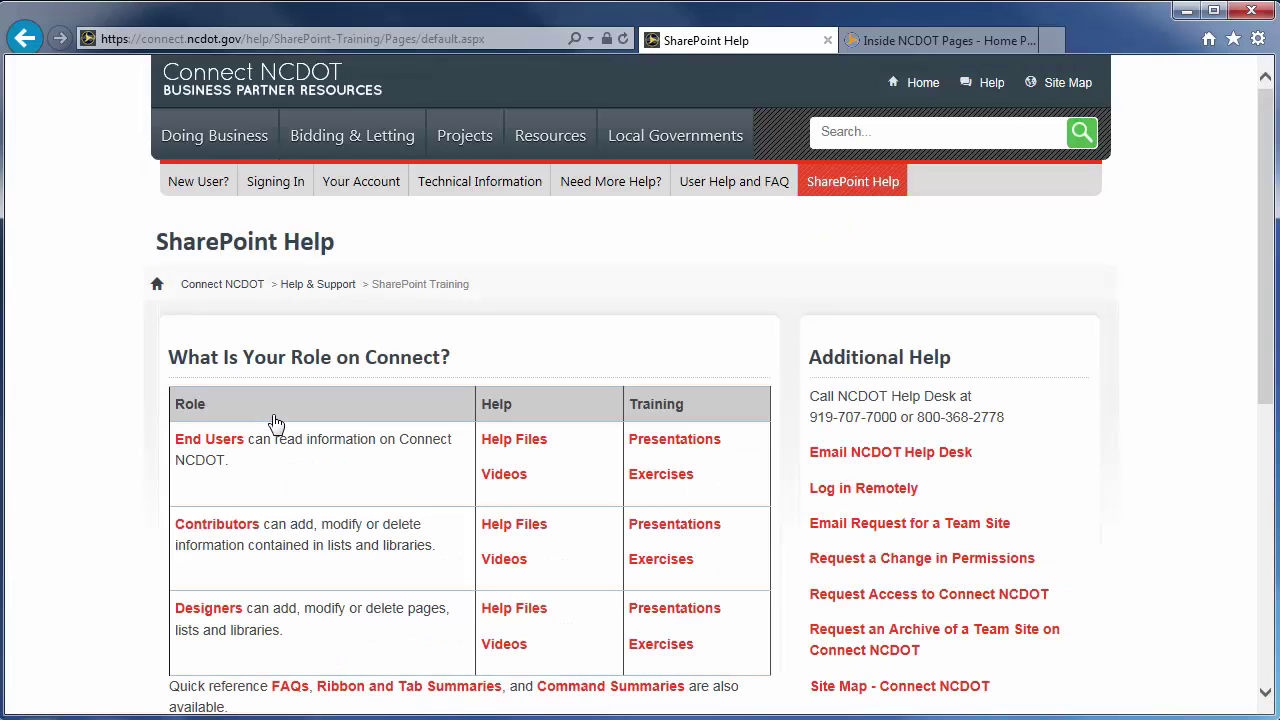
Step: Switch to the Inside NCDOT home page and locate the Website Help link in its footer
{"action": "left_click", "coordinate": [911, 42]}
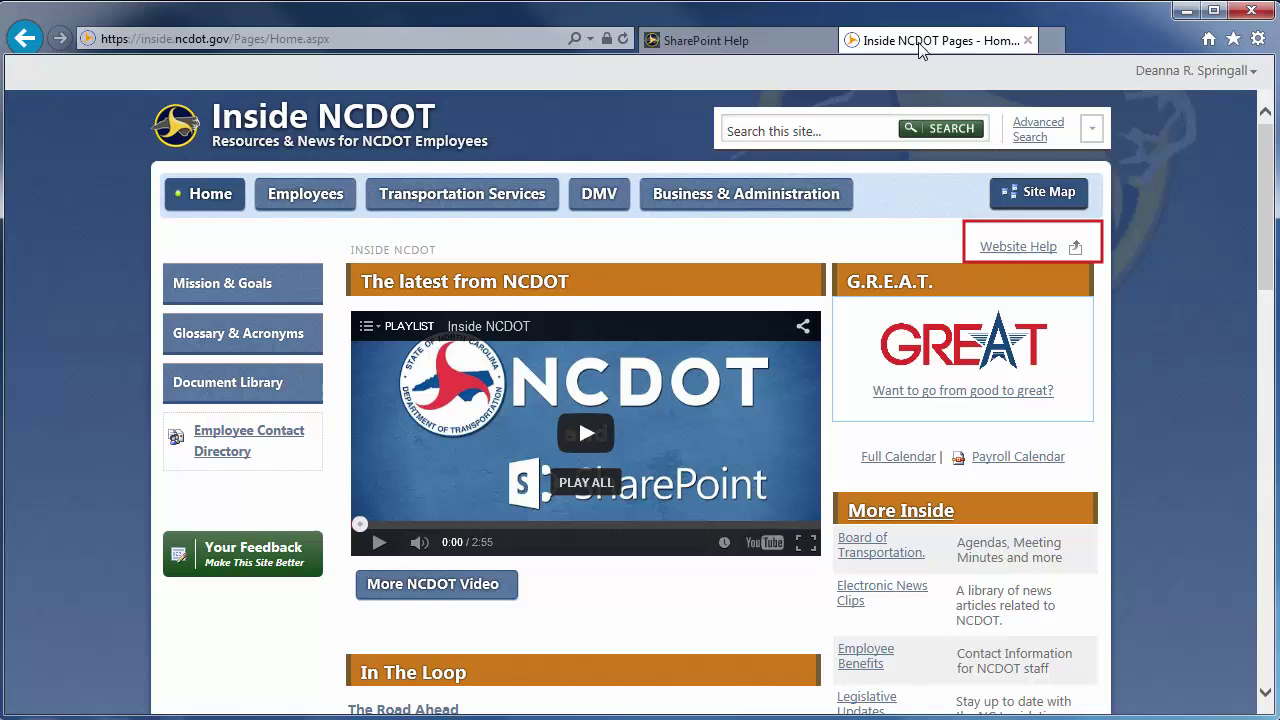
{"action": "left_click_drag", "start_coordinate": [1266, 137], "coordinate": [1274, 527]}
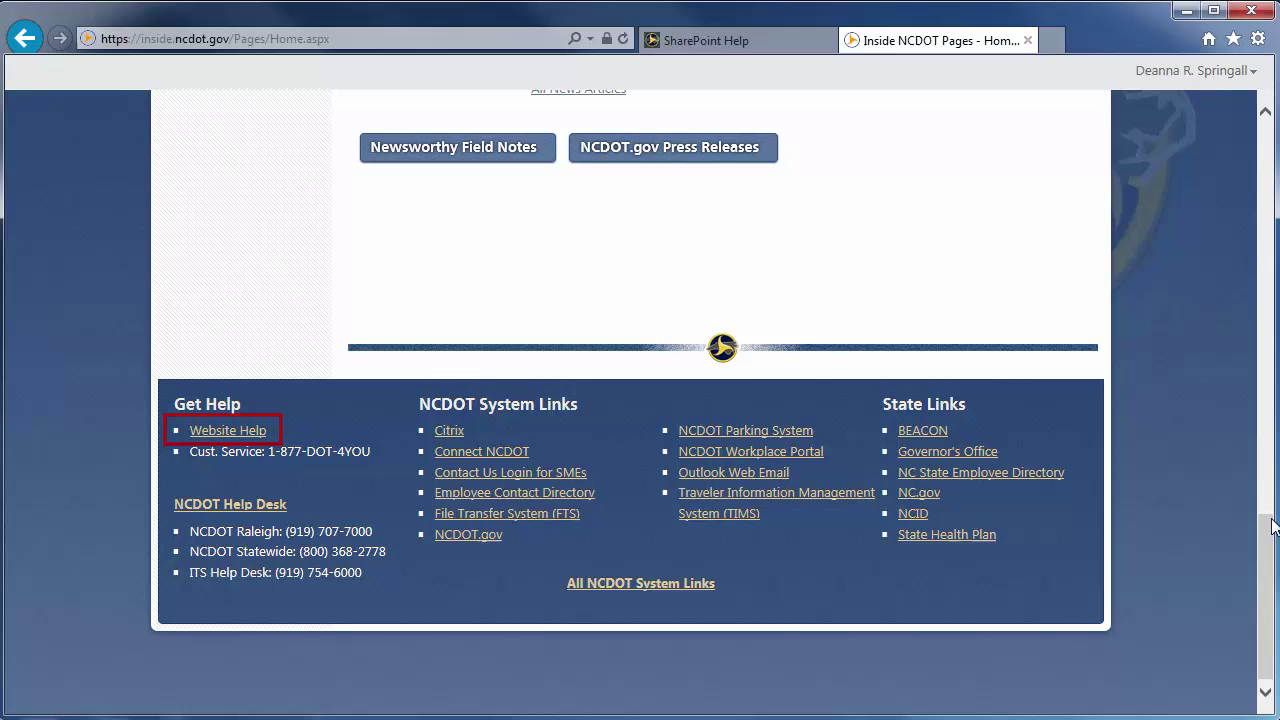